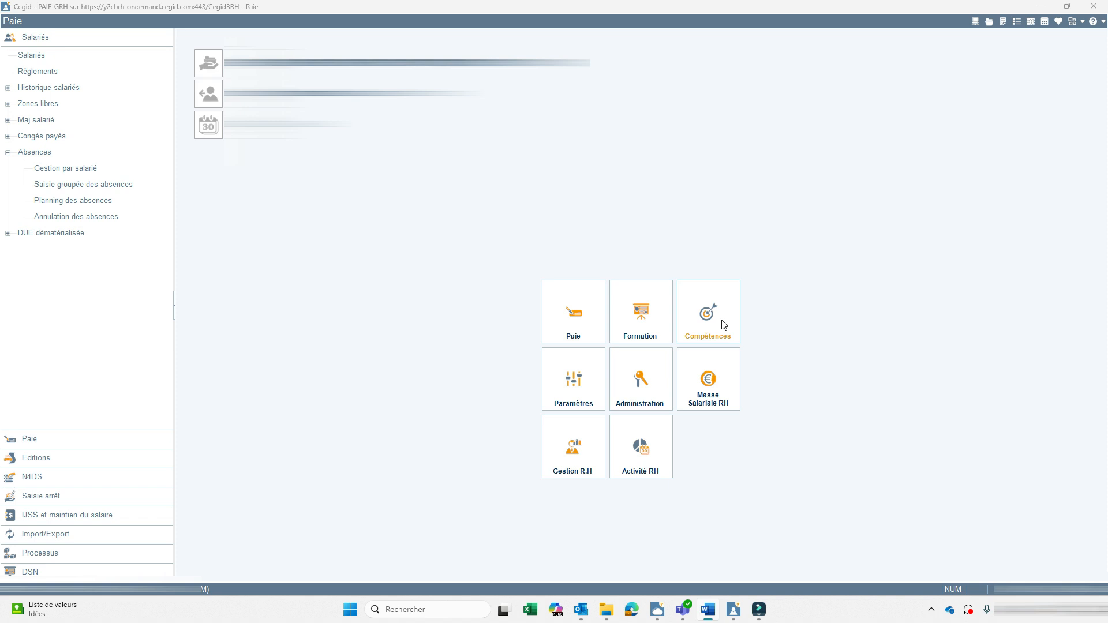
# Open the therapeutic part-time prescription list (Prescription TP thérapeutique) in the DSN module.
pyautogui.click(439, 209)
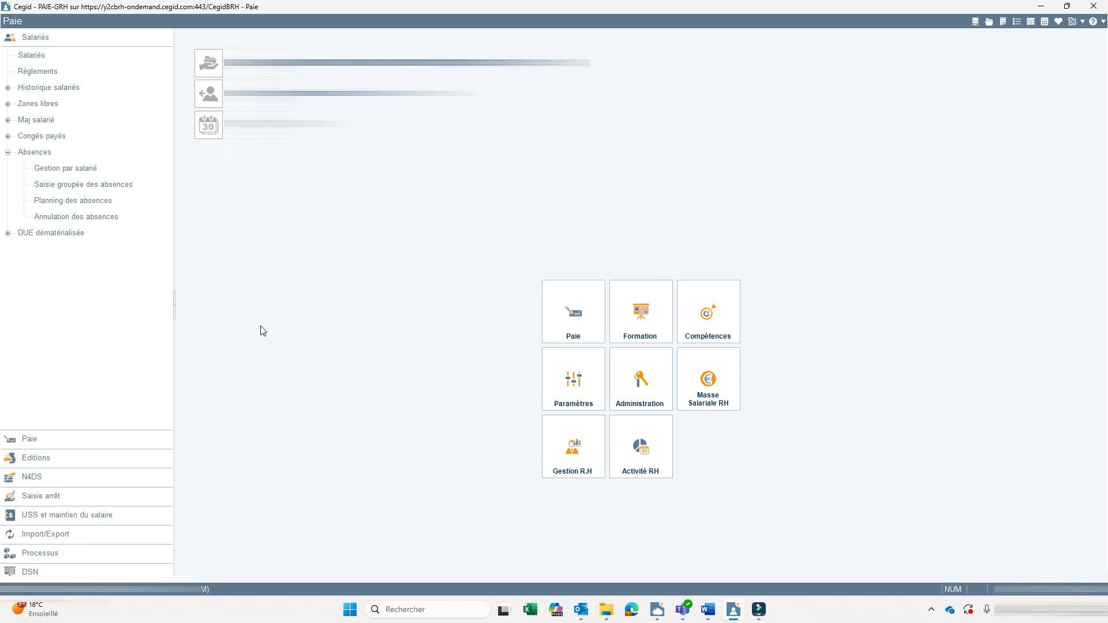
pyautogui.click(14, 571)
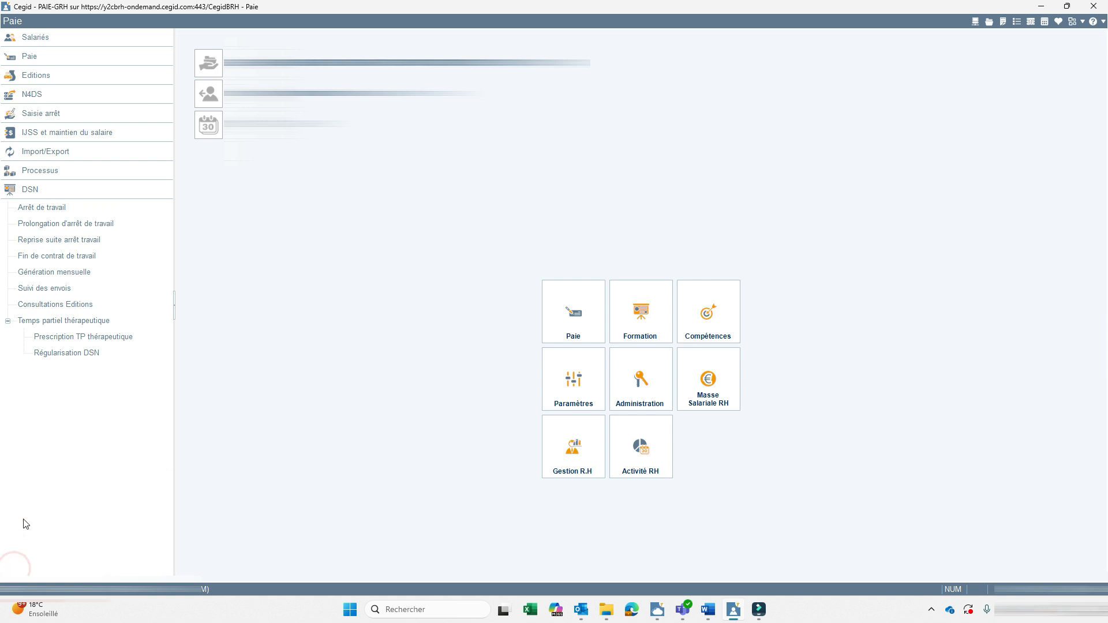
pyautogui.click(46, 321)
pyautogui.click(88, 335)
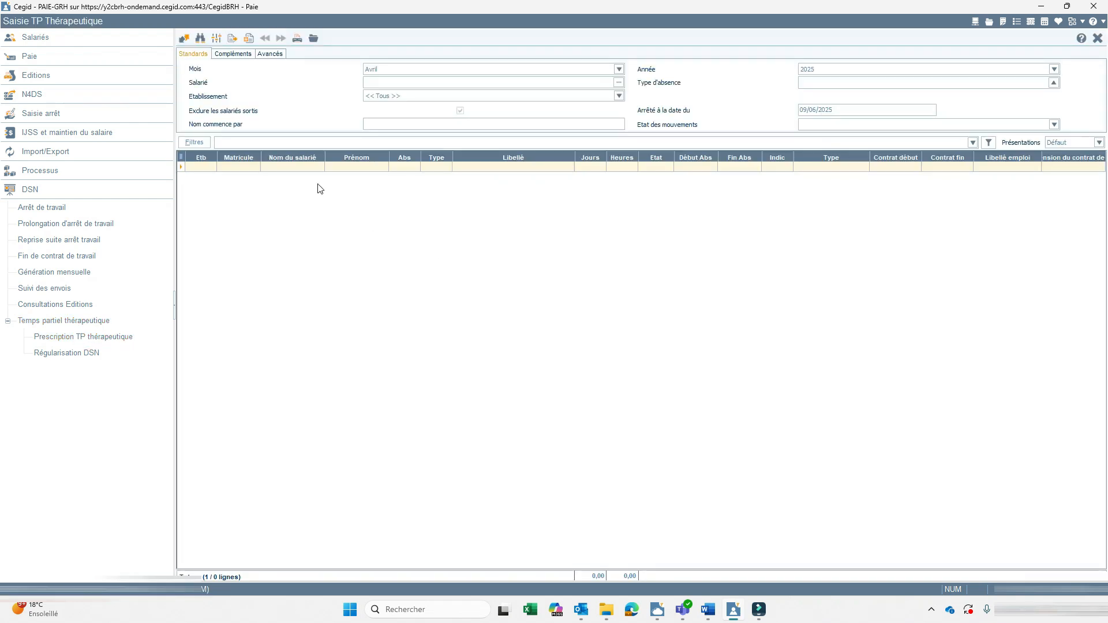
# Create a new therapeutic part-time prescription and assign it to the first employee in the selection list.
pyautogui.click(250, 38)
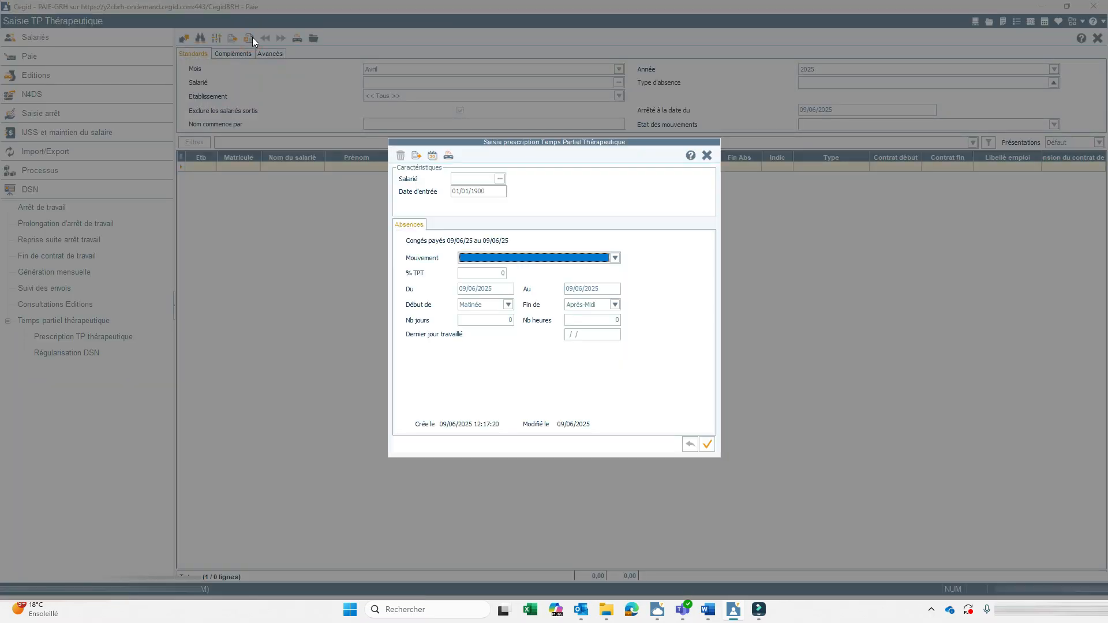
pyautogui.click(501, 177)
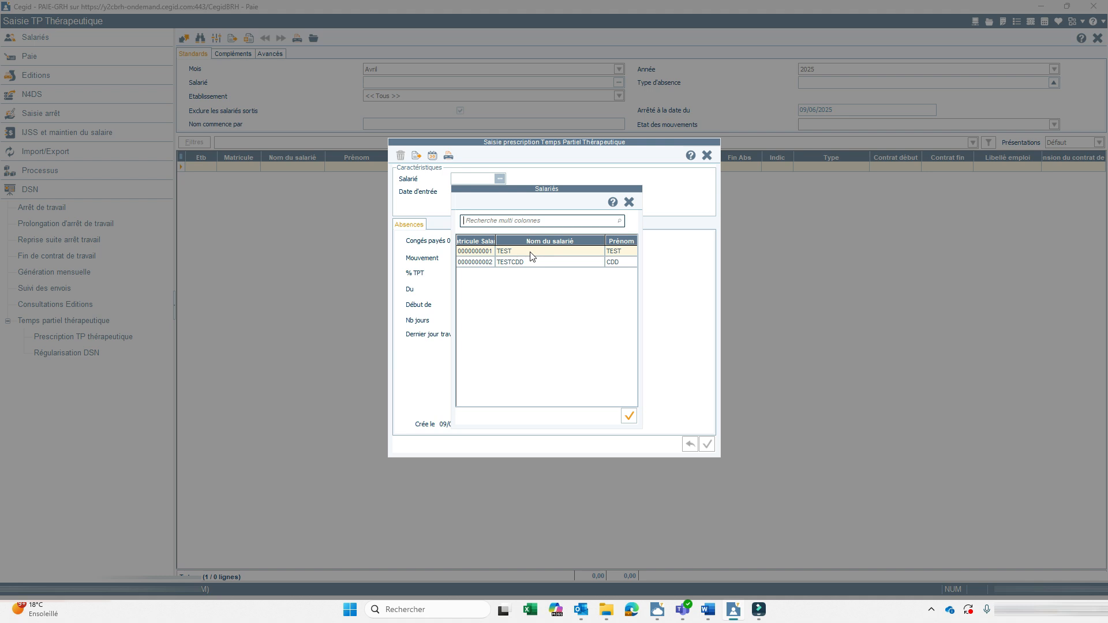
pyautogui.doubleClick(531, 256)
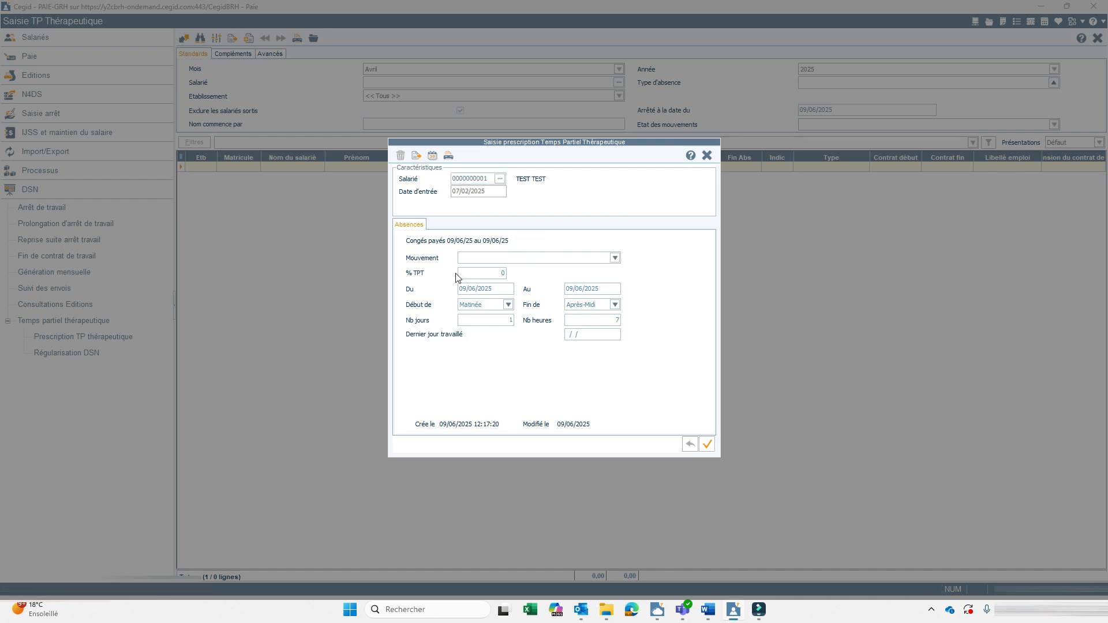
# Set the prescription's movement to "TPT MALADIE maintenu (hrs)" and its % TPT to 50.
pyautogui.click(517, 259)
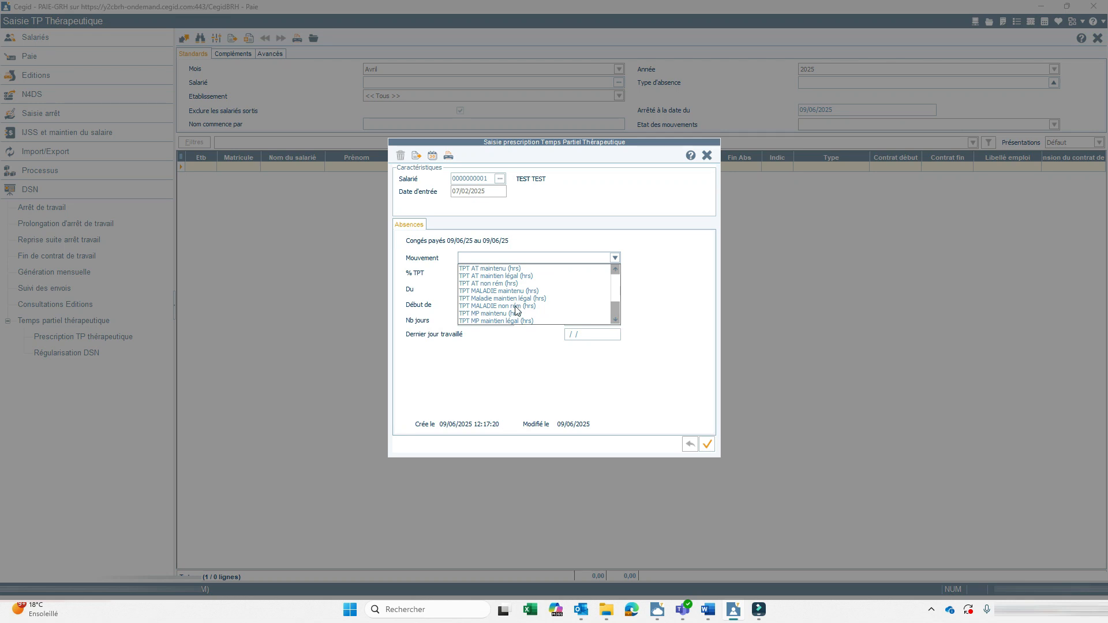
pyautogui.click(519, 291)
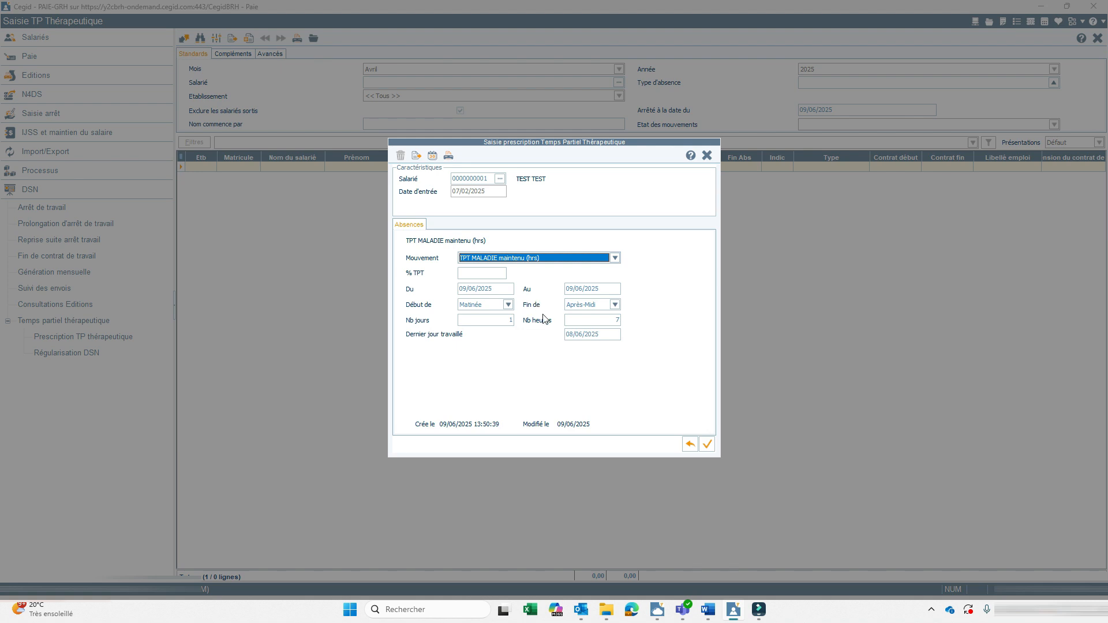
pyautogui.click(496, 274)
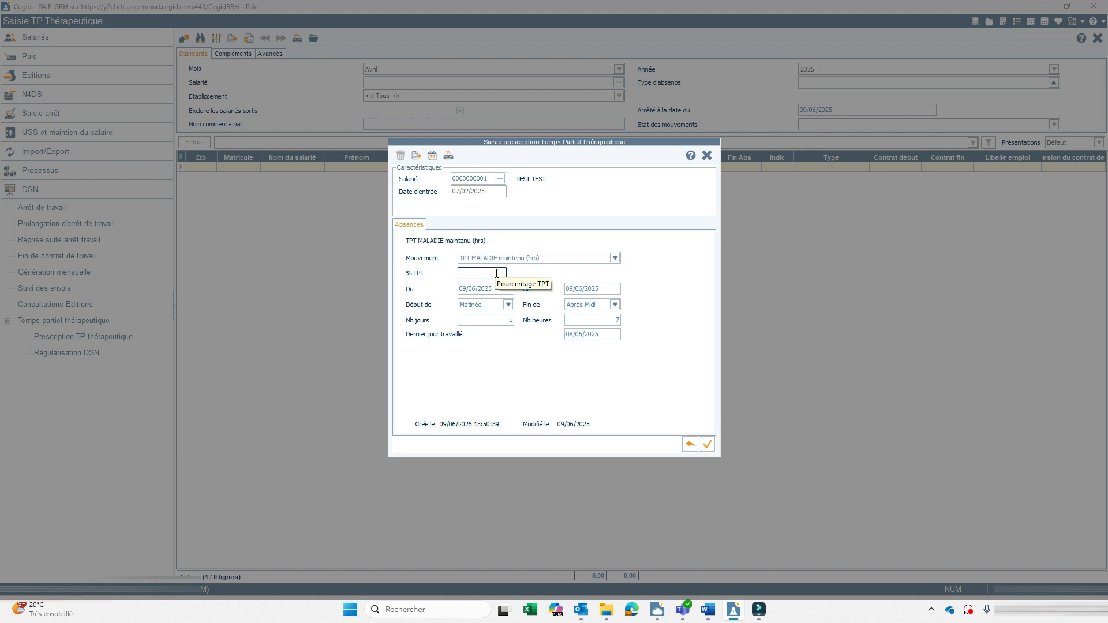
pyautogui.write('50')
pyautogui.press('Tab')
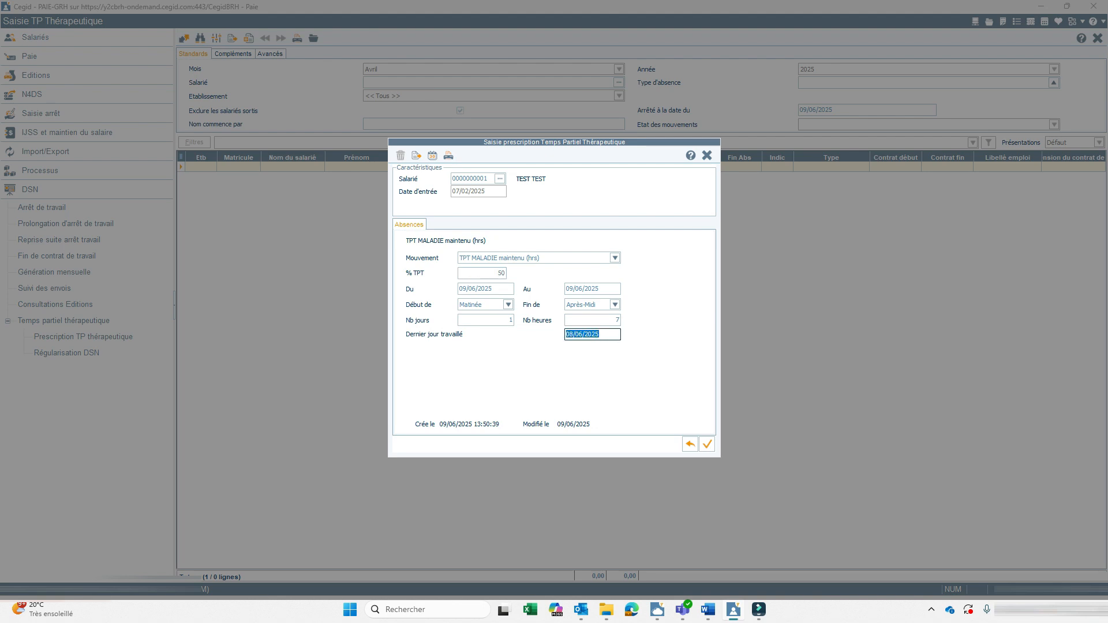
# Set the prescription period from 01/04/2025 to 31/05/2025.
pyautogui.click(502, 288)
pyautogui.write('01/04/2025')
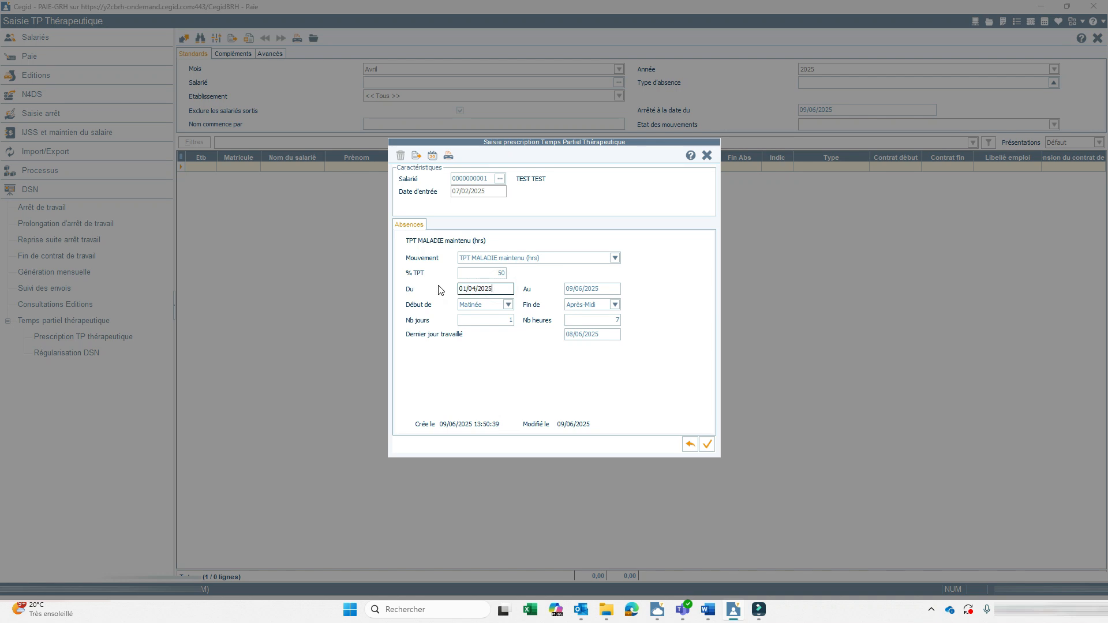
pyautogui.press('Tab')
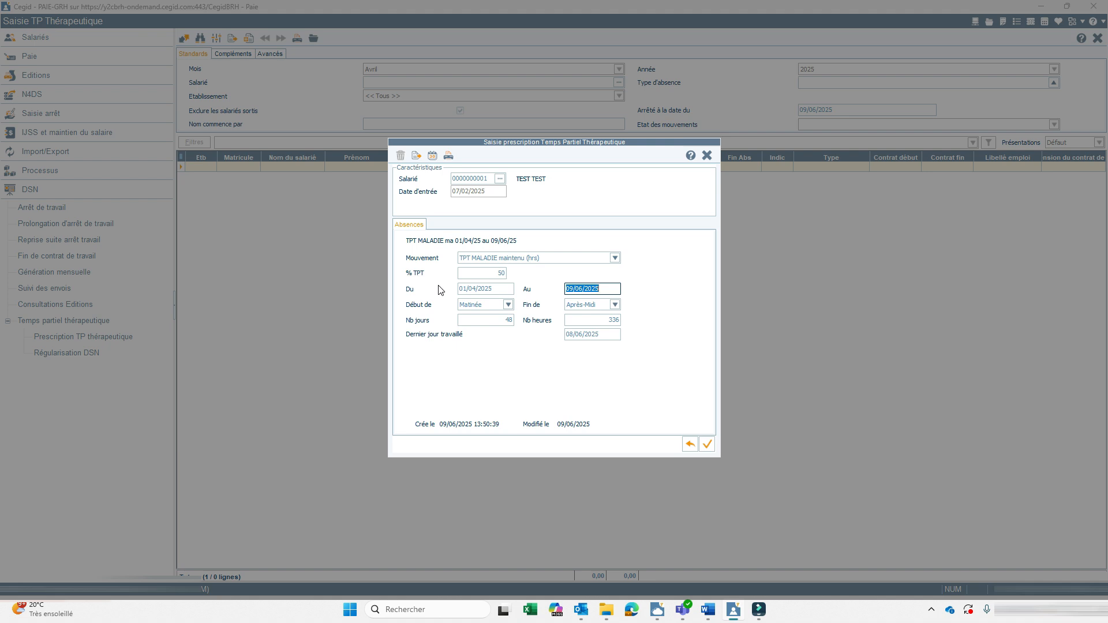
pyautogui.write('31052025')
pyautogui.press('Tab')
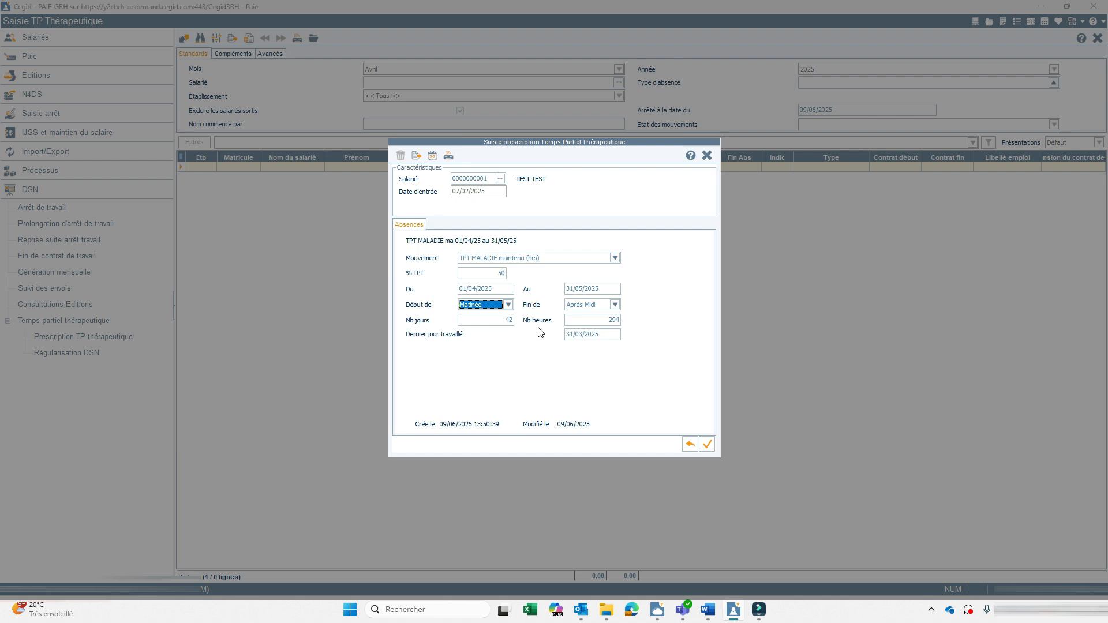
# Check the hours, last day worked and start date, then validate the prescription and close its monthly detail.
pyautogui.click(570, 322)
pyautogui.click(598, 335)
pyautogui.doubleClick(604, 335)
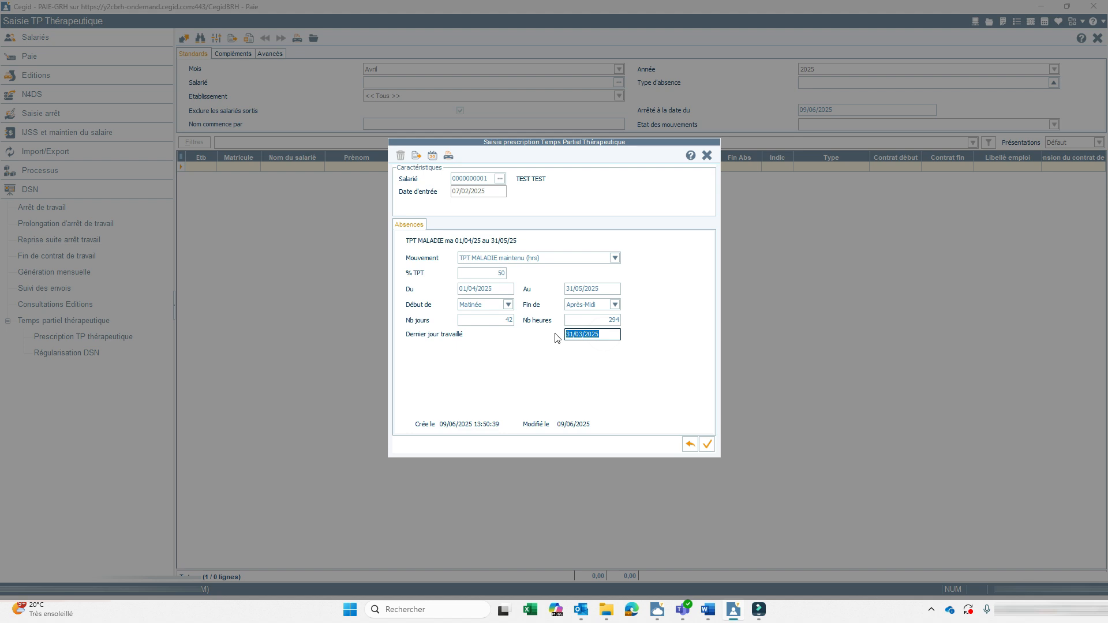
pyautogui.doubleClick(490, 289)
pyautogui.click(708, 445)
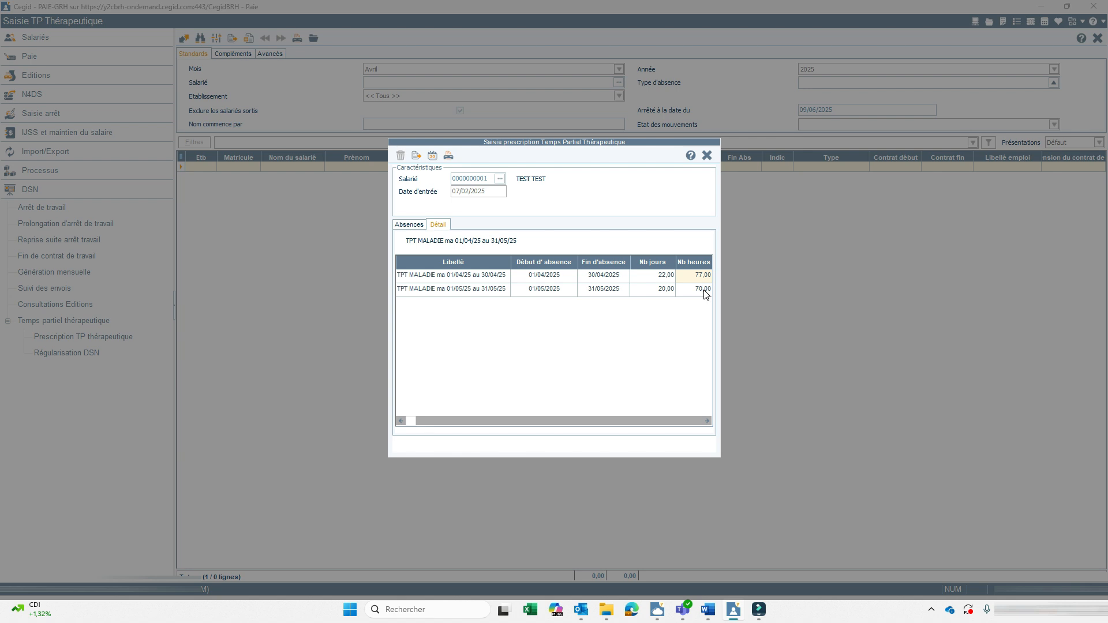
pyautogui.click(706, 156)
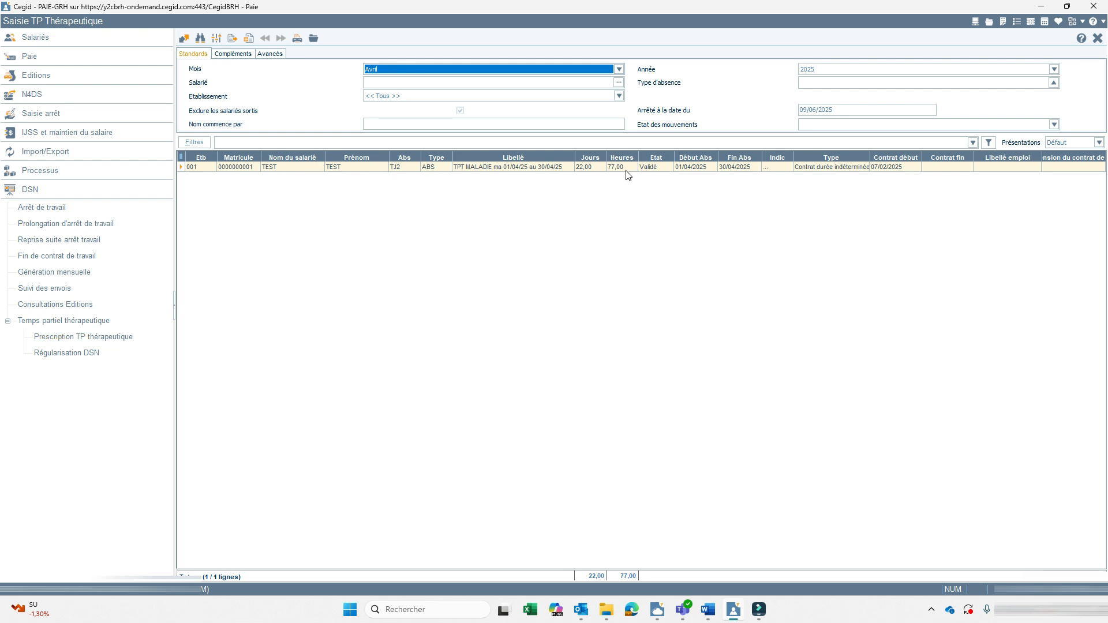
# Filter the prescription list to Mai and open the May absence record to review its details, then close it.
pyautogui.click(447, 71)
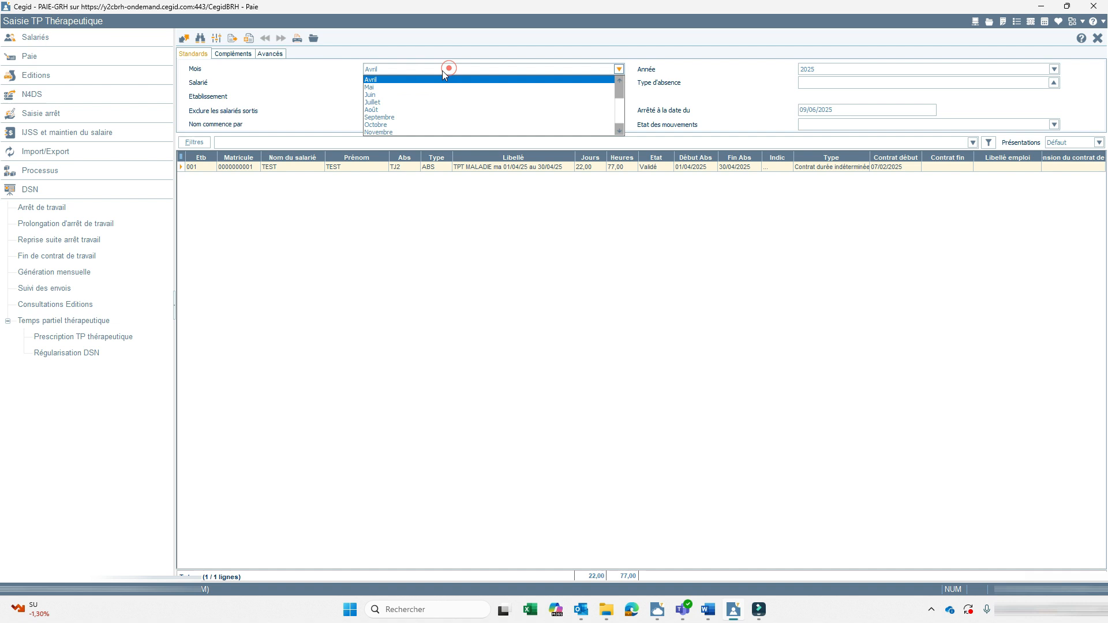
pyautogui.click(404, 88)
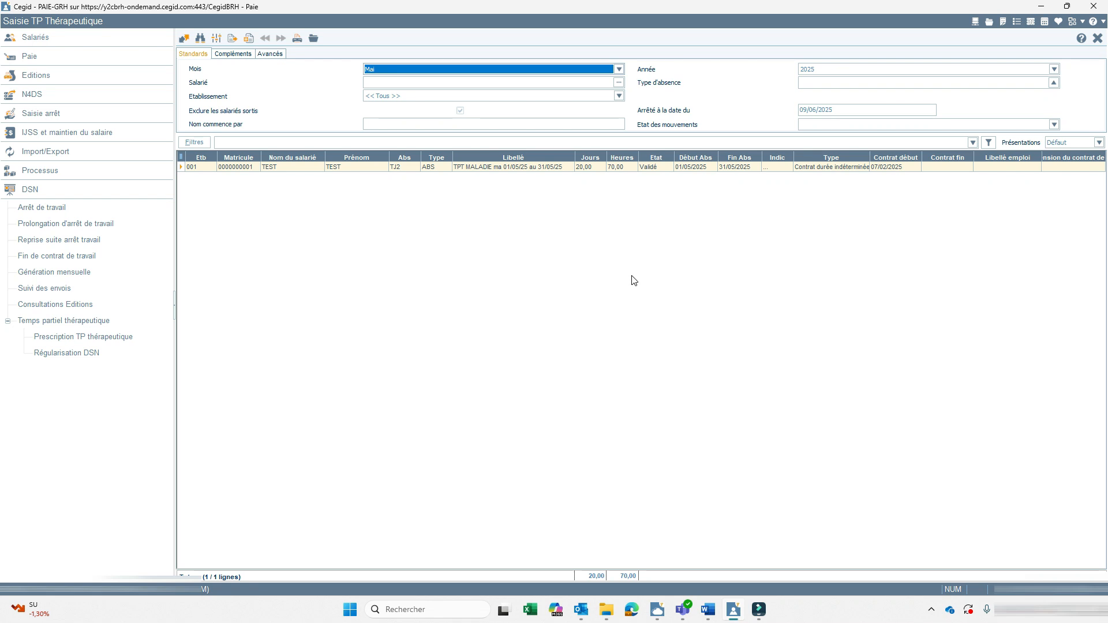
pyautogui.click(530, 171)
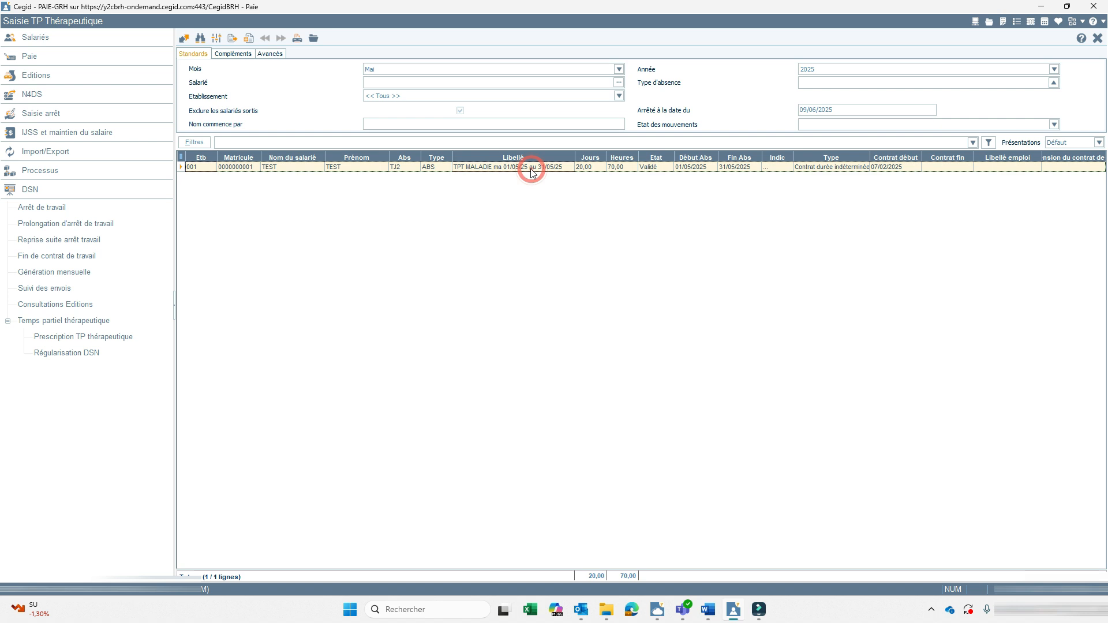
pyautogui.click(473, 69)
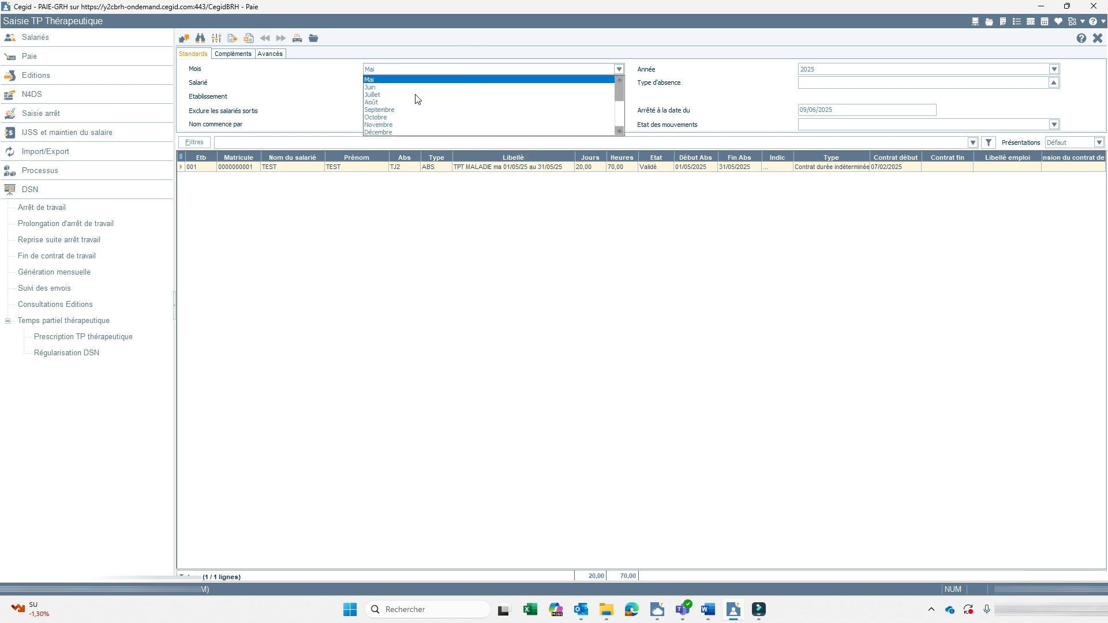
pyautogui.click(450, 191)
pyautogui.click(458, 167)
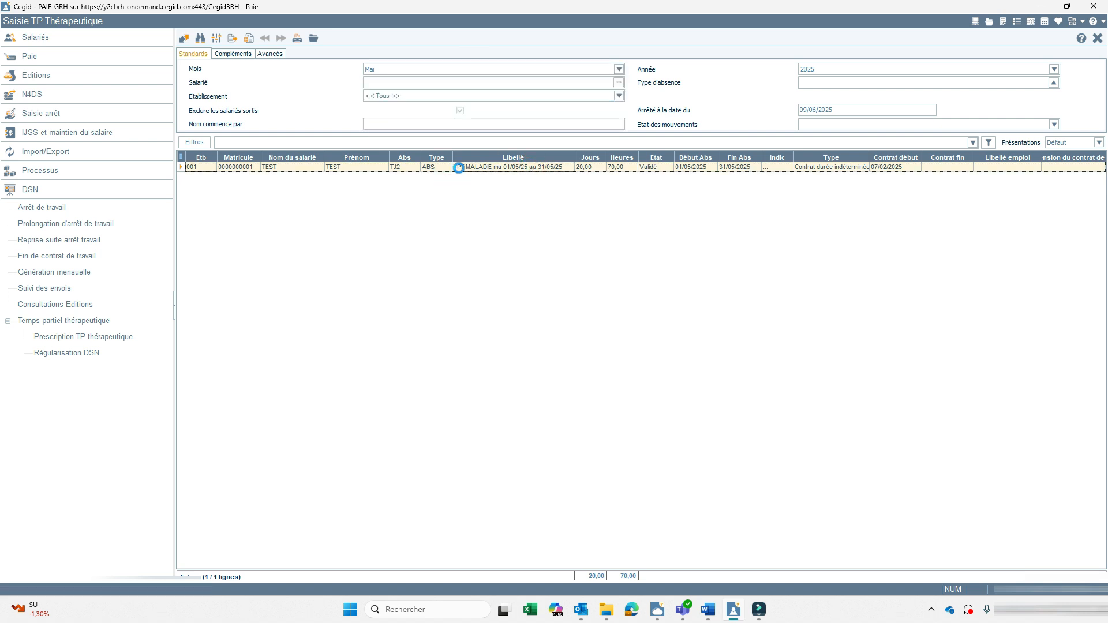
pyautogui.doubleClick(458, 168)
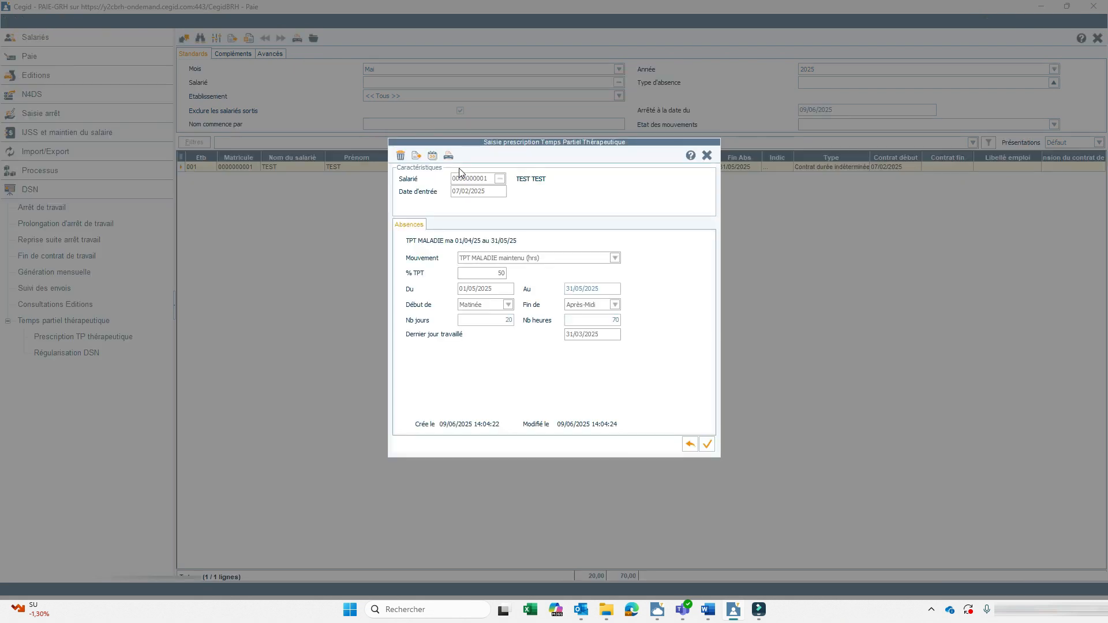
pyautogui.click(707, 156)
# Compare the Avril and Mai prescription lines, and check the end date in the May record before closing it.
pyautogui.click(545, 68)
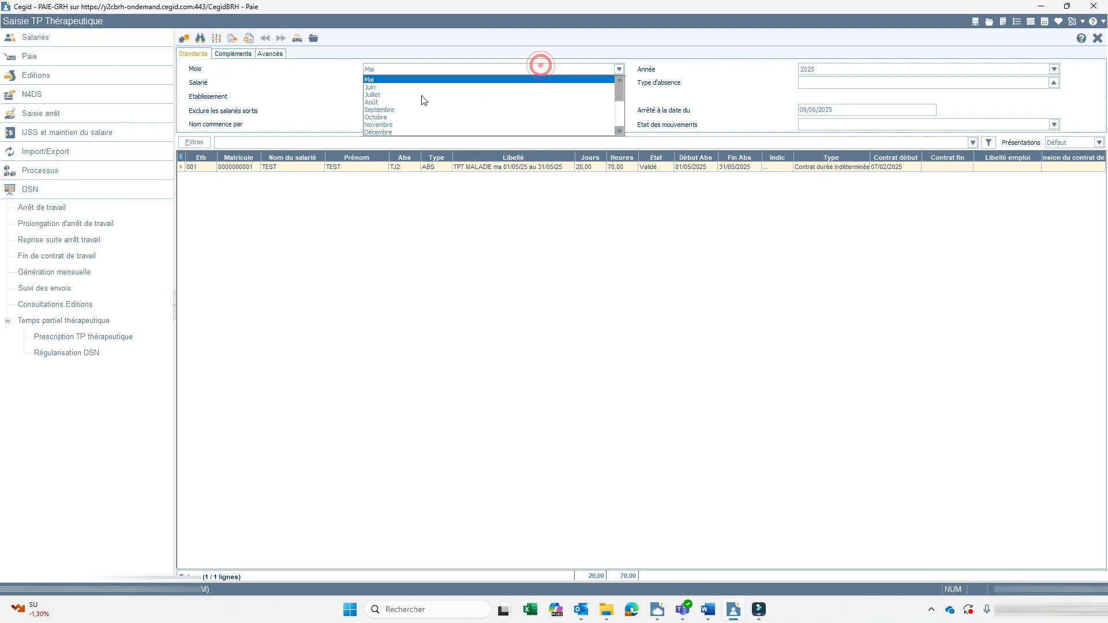
pyautogui.click(411, 95)
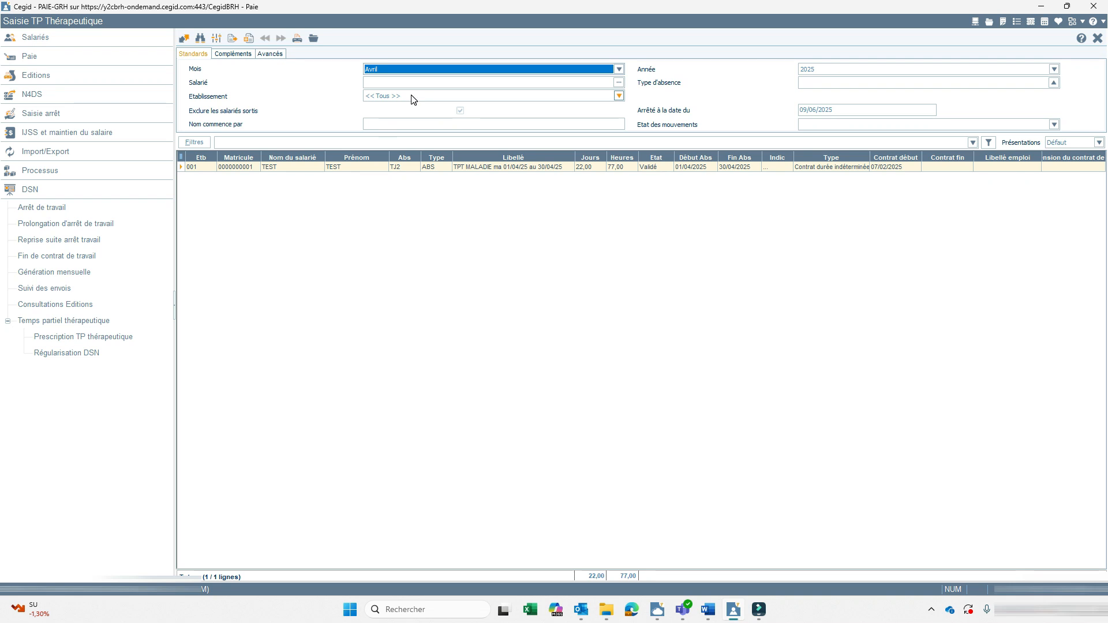
pyautogui.click(425, 69)
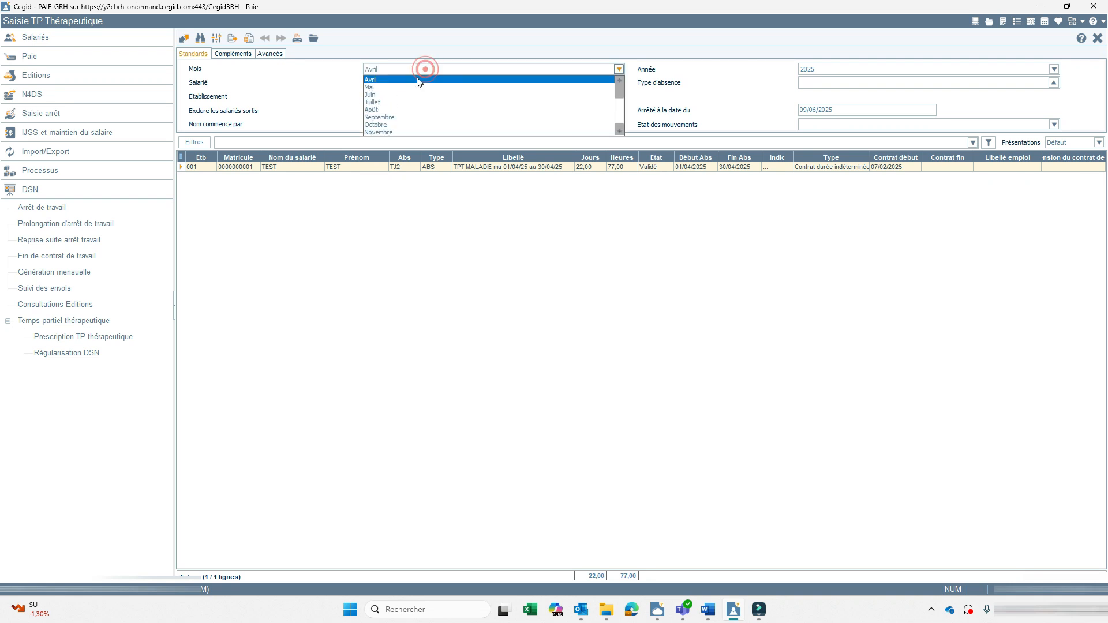
pyautogui.click(399, 88)
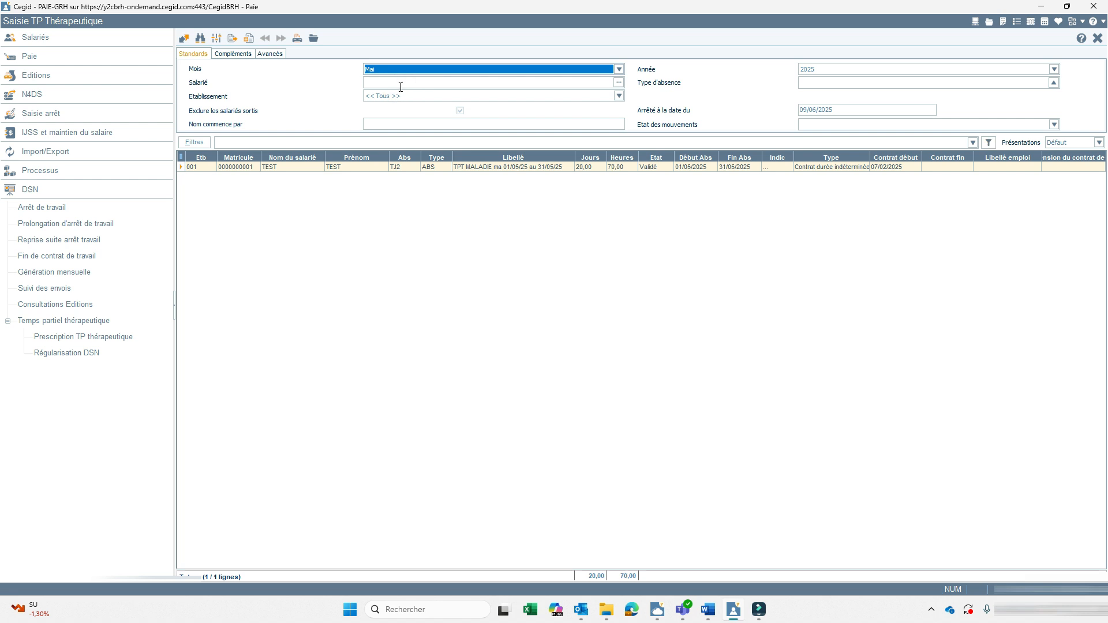
pyautogui.doubleClick(398, 167)
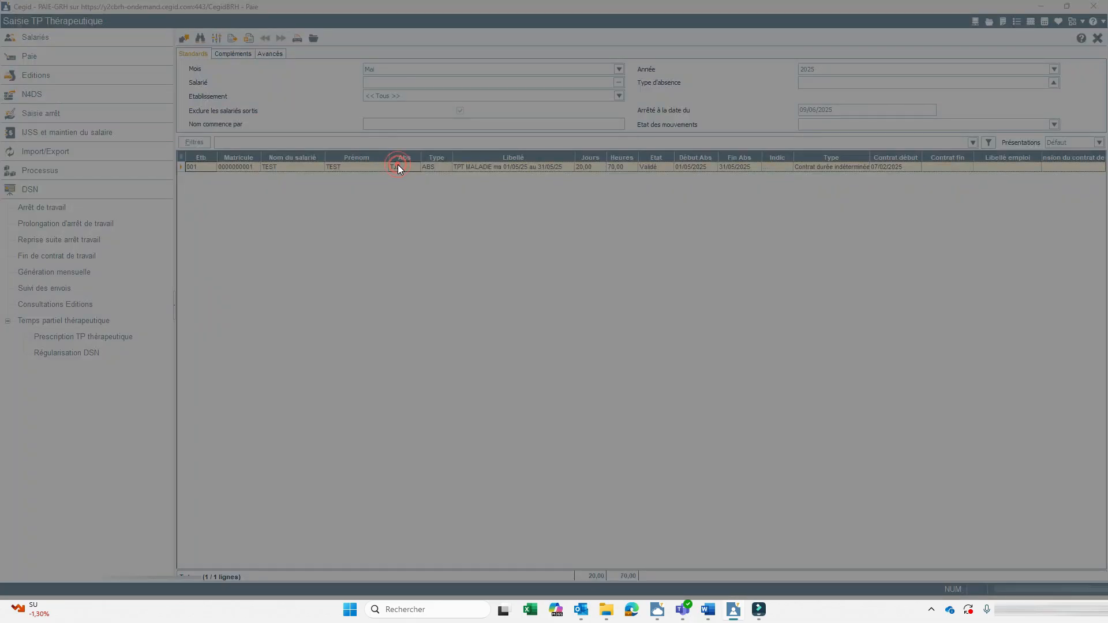
pyautogui.moveTo(600, 289); pyautogui.dragTo(550, 292)
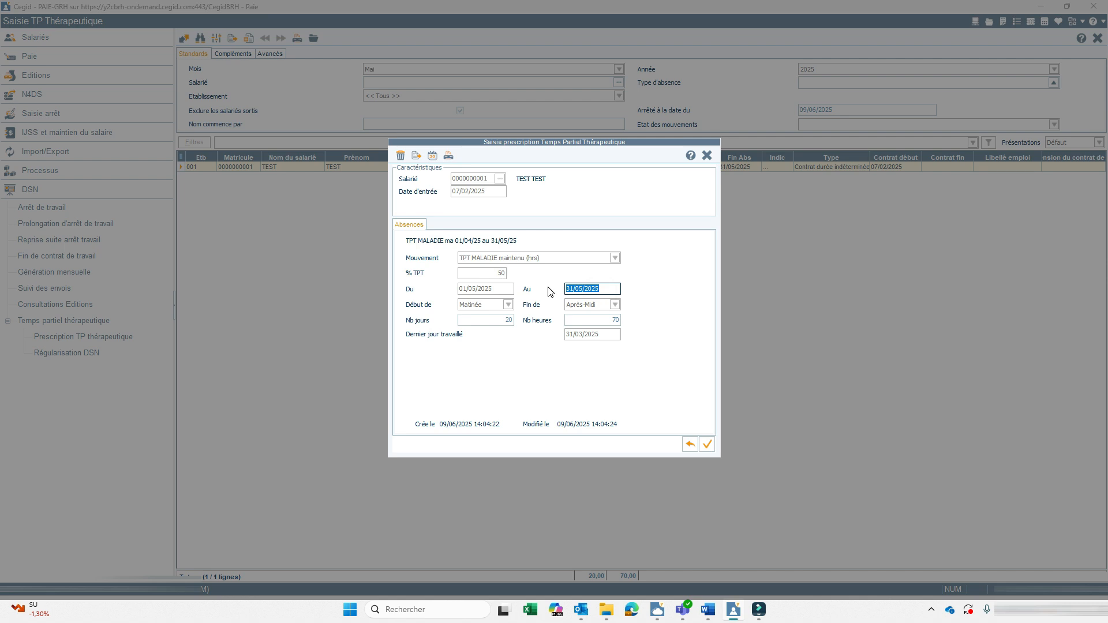
pyautogui.press('Escape')
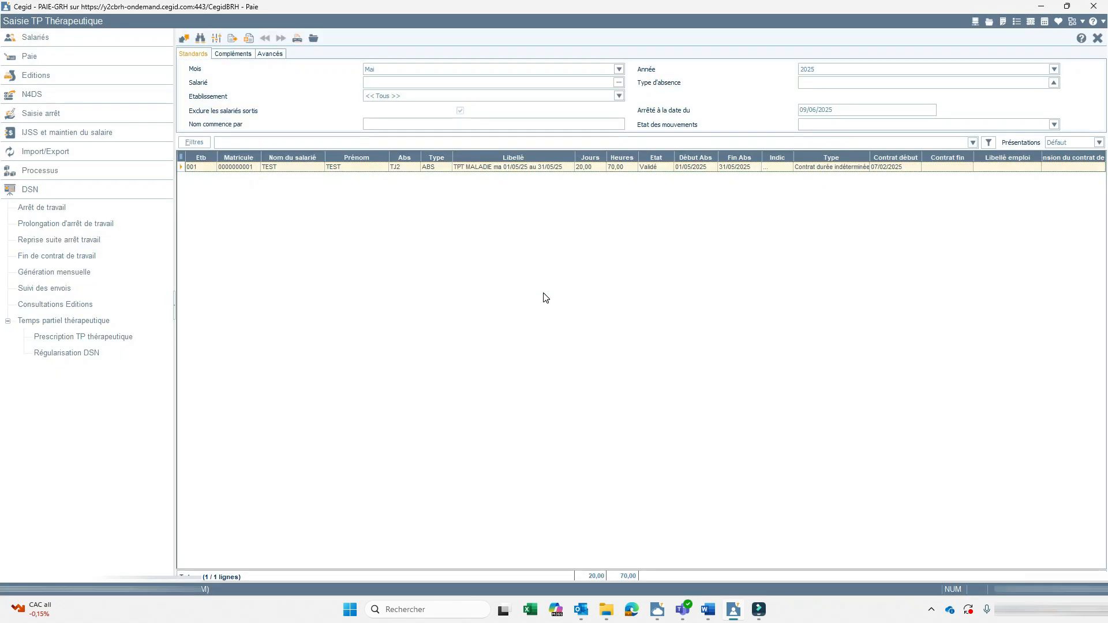
# Open the employee's April payslip from Saisie des bulletins to examine its contents.
pyautogui.click(28, 55)
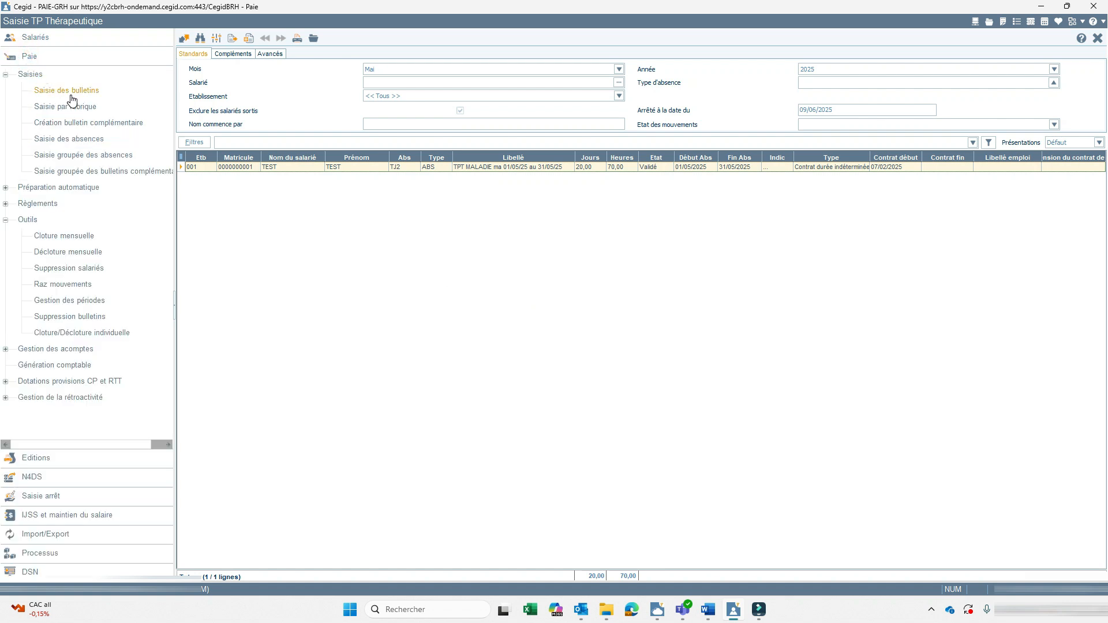
pyautogui.click(70, 96)
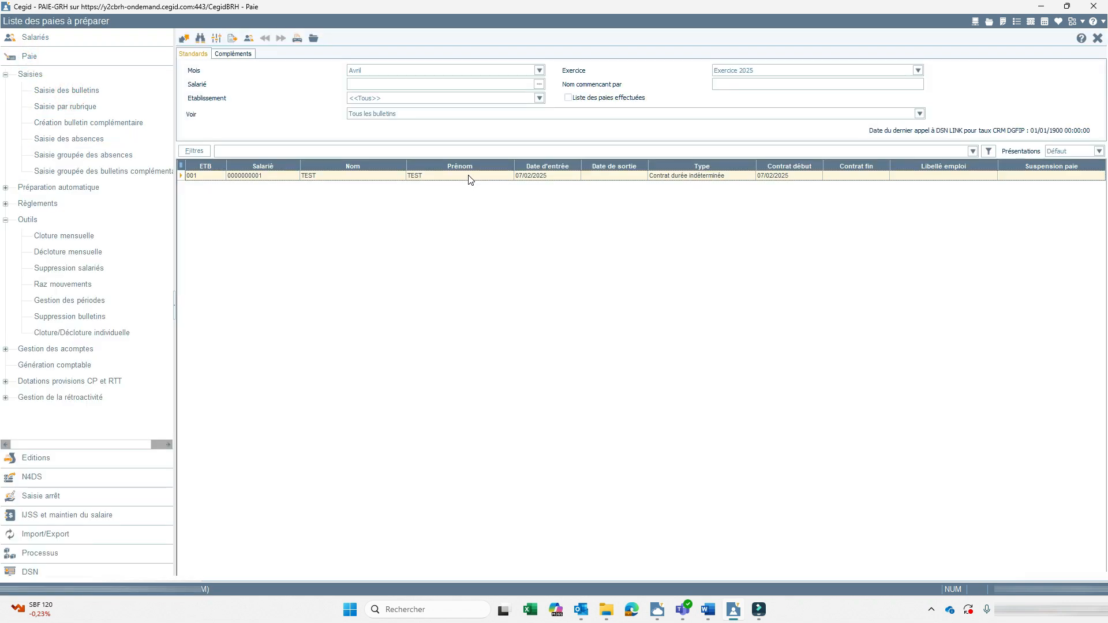
pyautogui.doubleClick(468, 176)
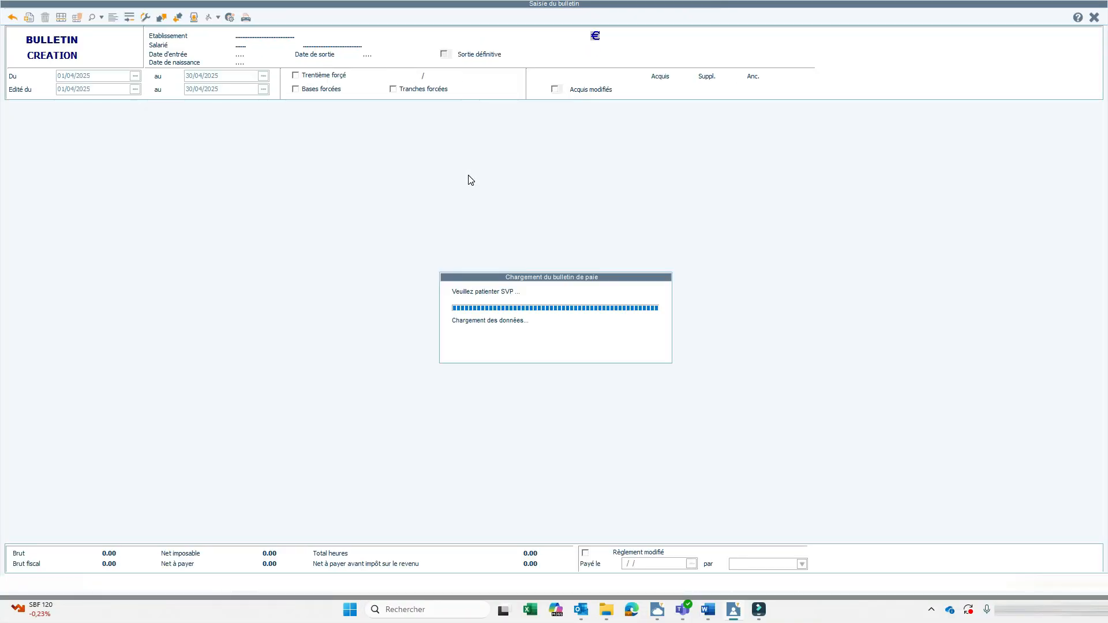
pyautogui.click(132, 175)
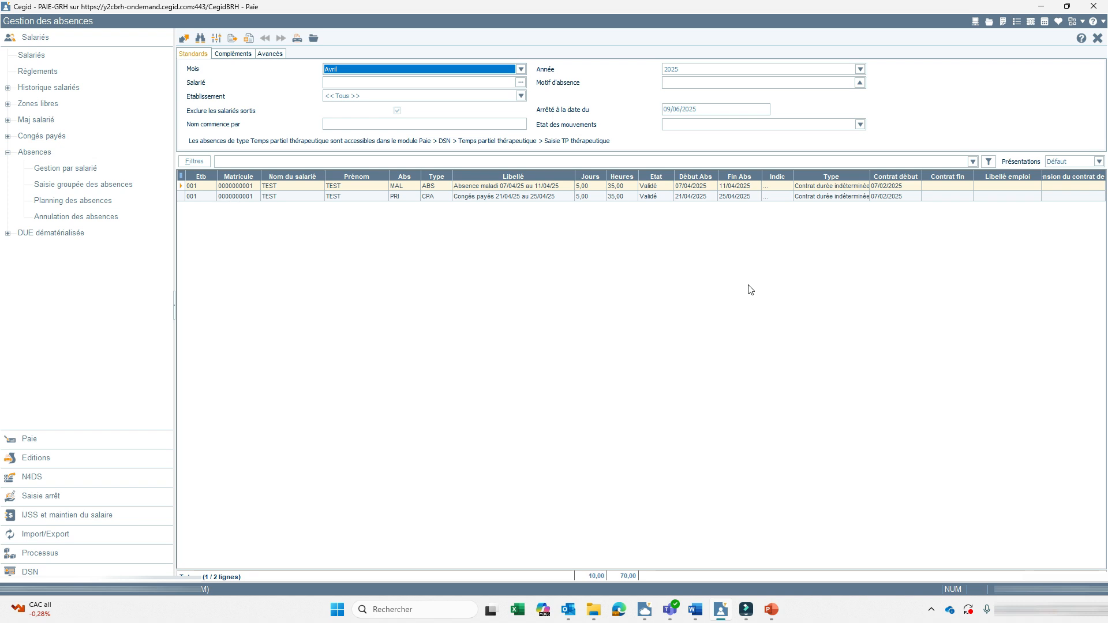
# Select the April paid leave line in the absence list, and reopen the employee's April payslip through Saisie des bulletins.
pyautogui.click(531, 200)
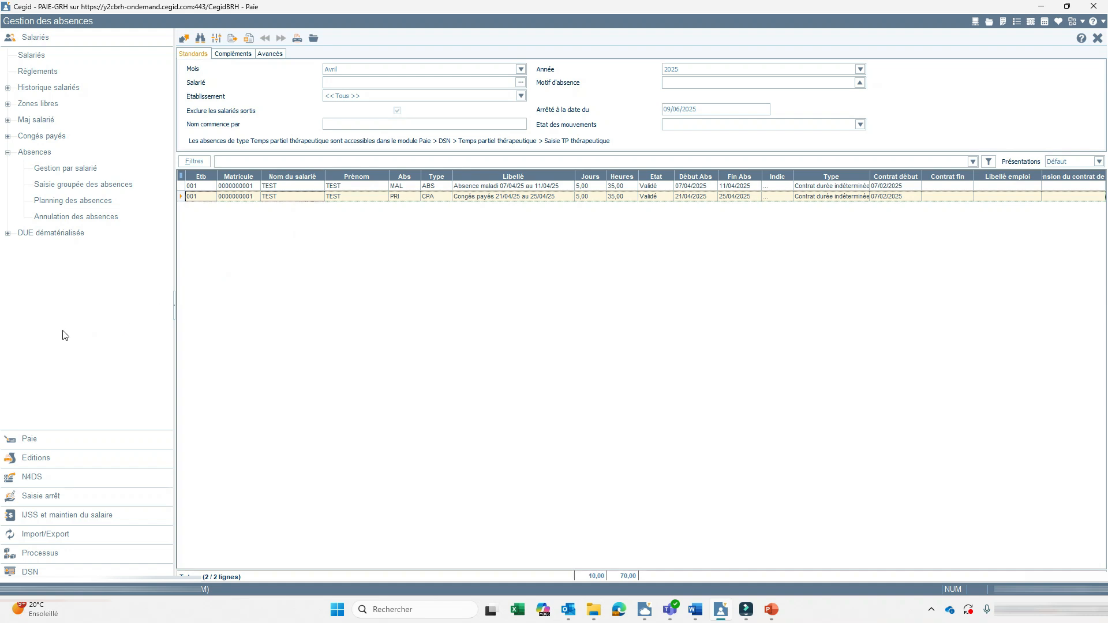
pyautogui.click(13, 441)
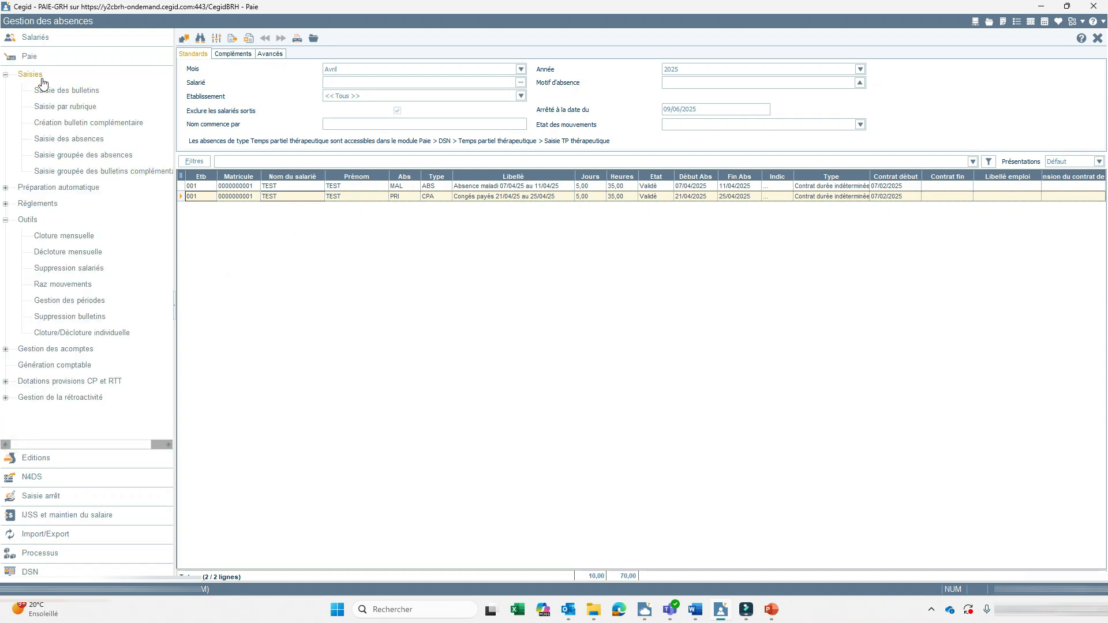
pyautogui.click(58, 92)
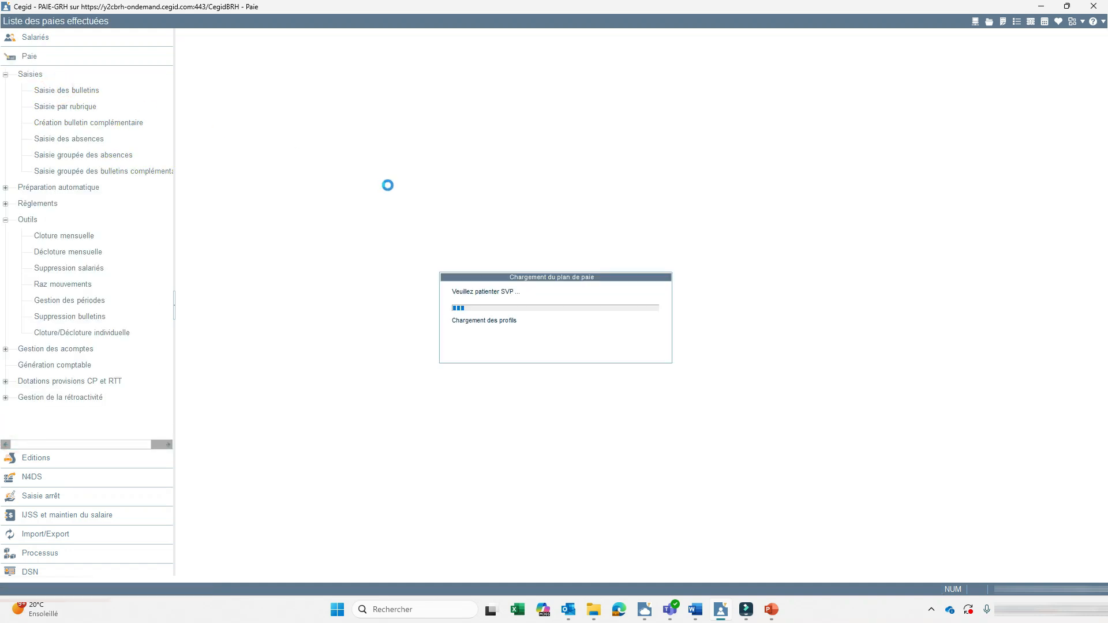
pyautogui.doubleClick(442, 175)
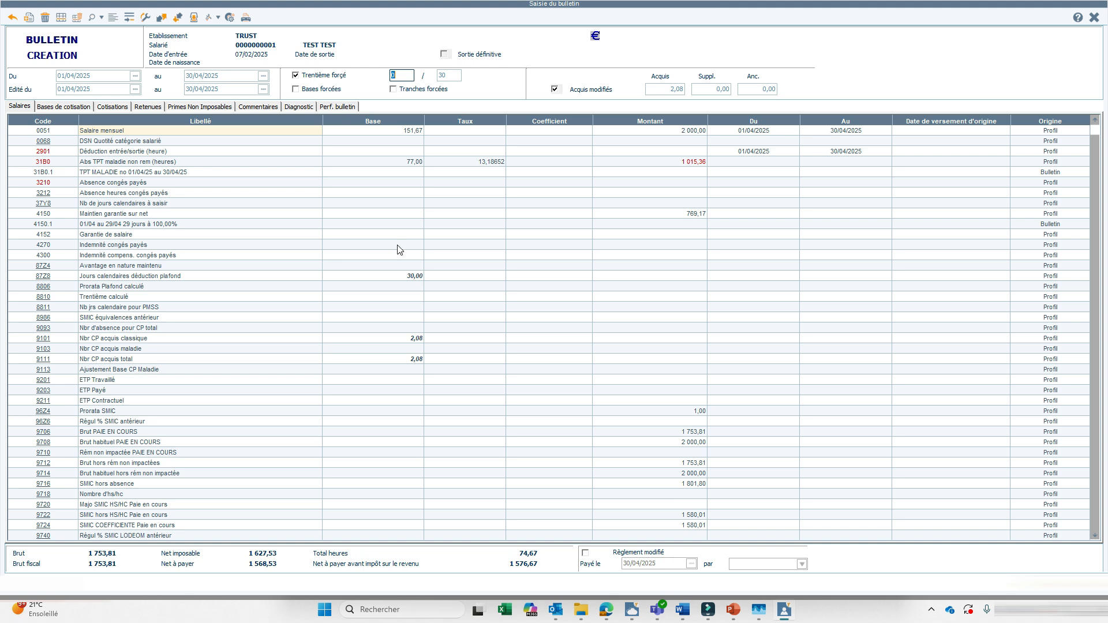
# Examine the payslip's Abs TPT maladie non rem (heures) line and the forced Trentième values.
pyautogui.click(118, 162)
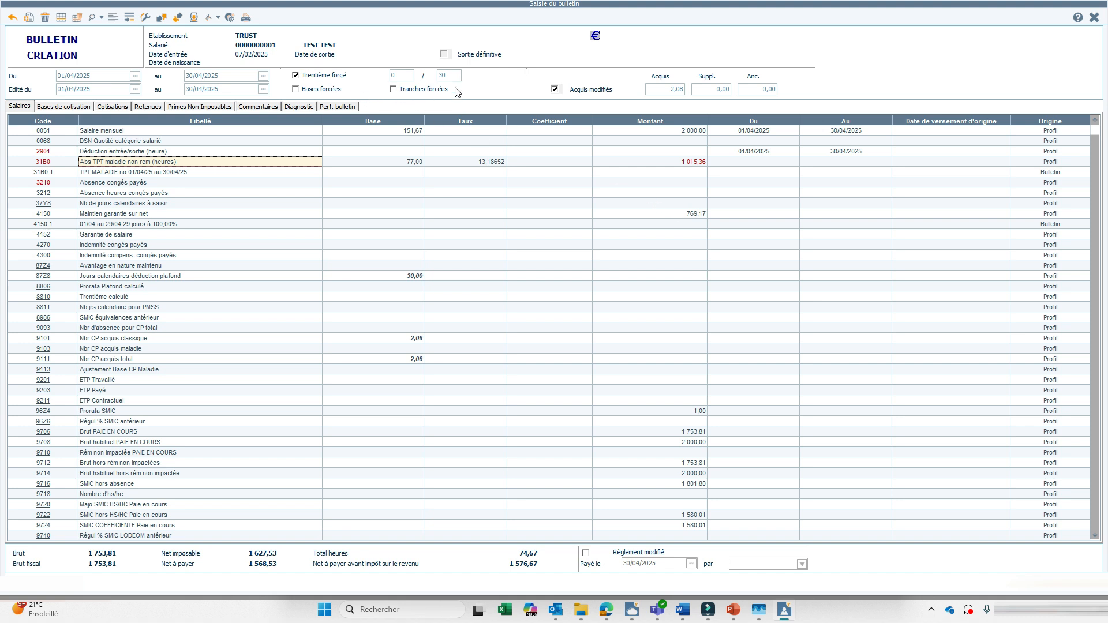
pyautogui.click(403, 75)
pyautogui.click(448, 75)
pyautogui.press('Return')
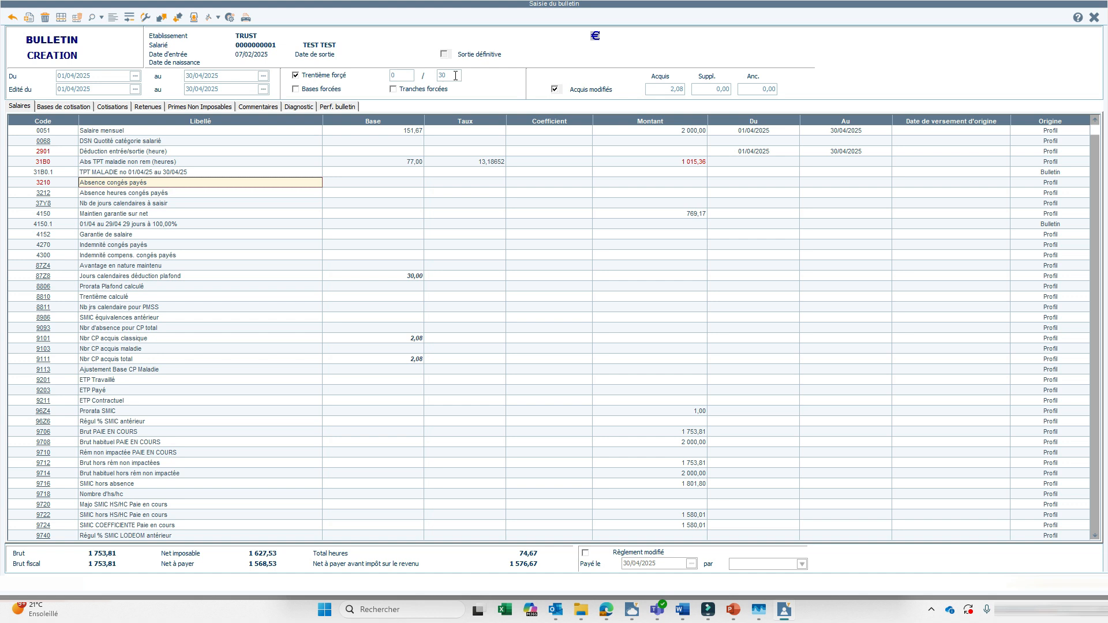
# Set the base of Nb de jours calendaires à saisir to -15, recalculate the payslip and view its contribution bases.
pyautogui.click(222, 182)
pyautogui.click(170, 204)
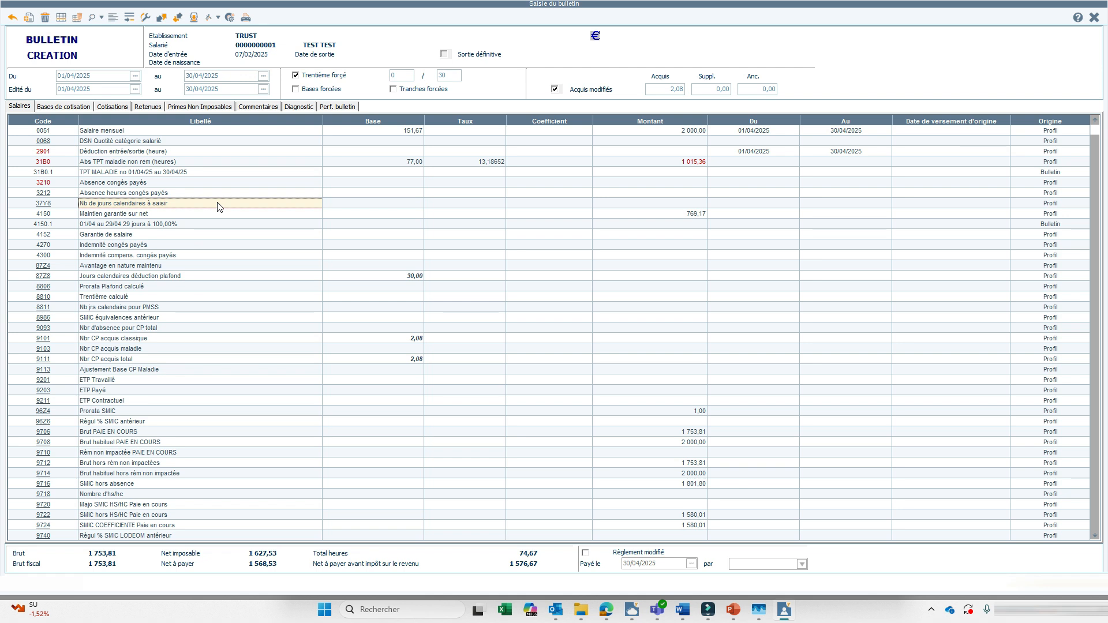
pyautogui.click(348, 208)
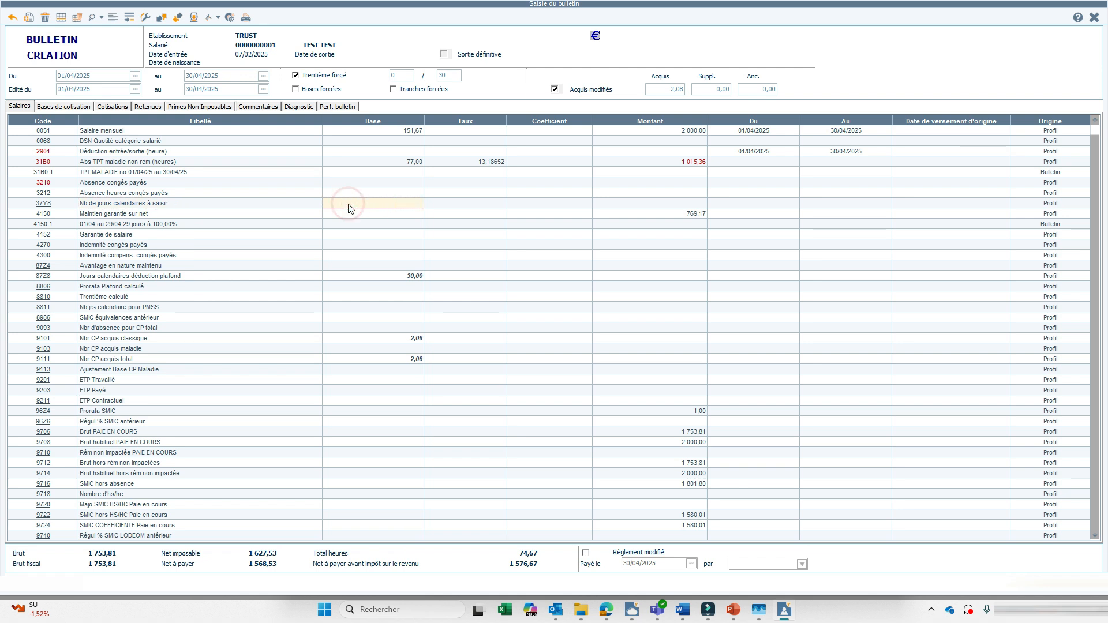
pyautogui.write('-15')
pyautogui.click(229, 17)
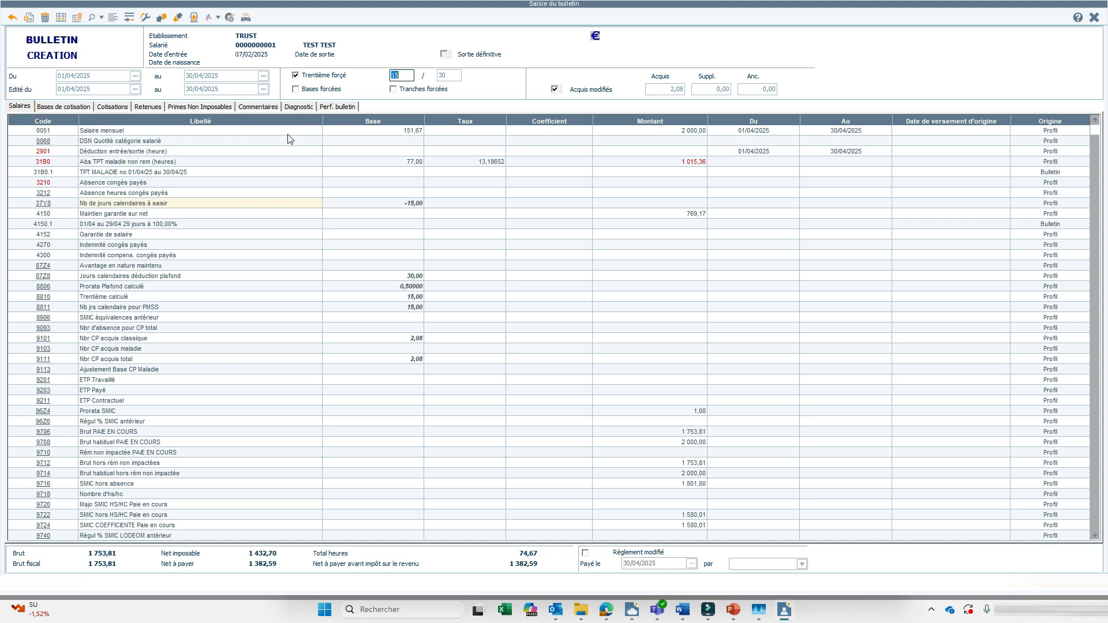
pyautogui.click(81, 108)
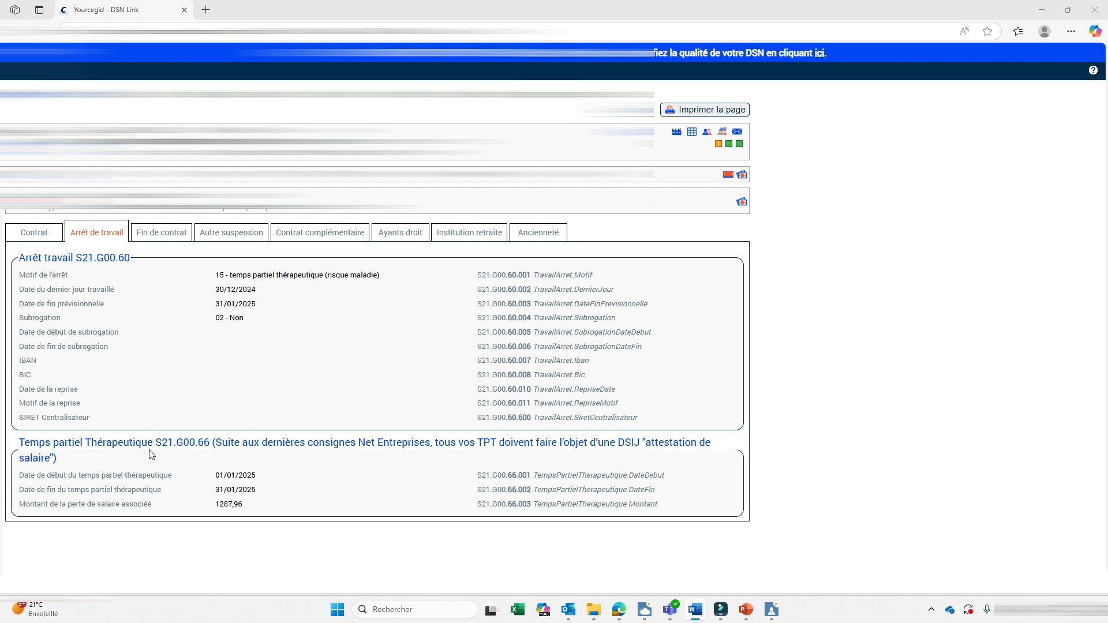
# In DSN Link, examine the January 2025 declaration's Temps partiel Thérapeutique block S21.G00.66 for its dates and associated salary loss.
pyautogui.doubleClick(165, 442)
pyautogui.moveTo(198, 440); pyautogui.dragTo(312, 443)
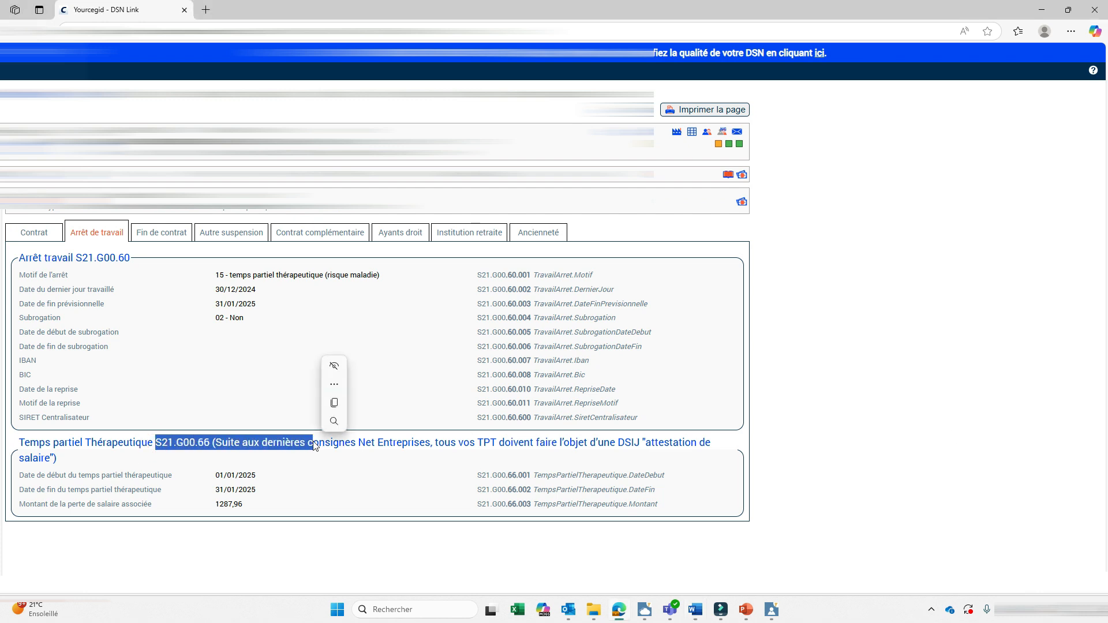
pyautogui.moveTo(198, 477); pyautogui.dragTo(282, 489)
pyautogui.click(217, 490)
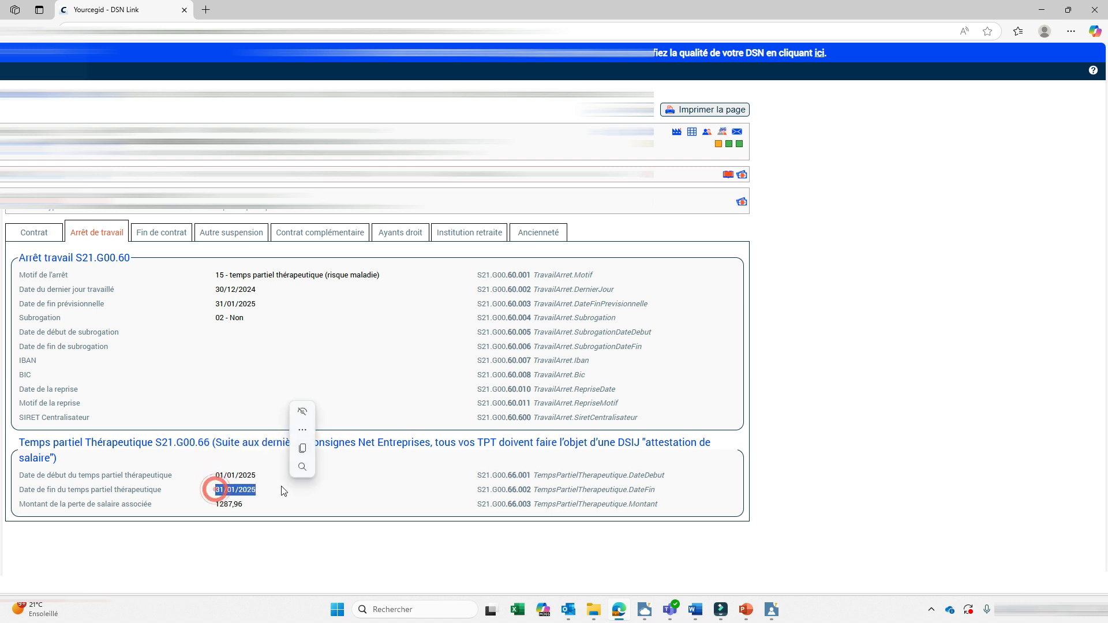
pyautogui.doubleClick(218, 504)
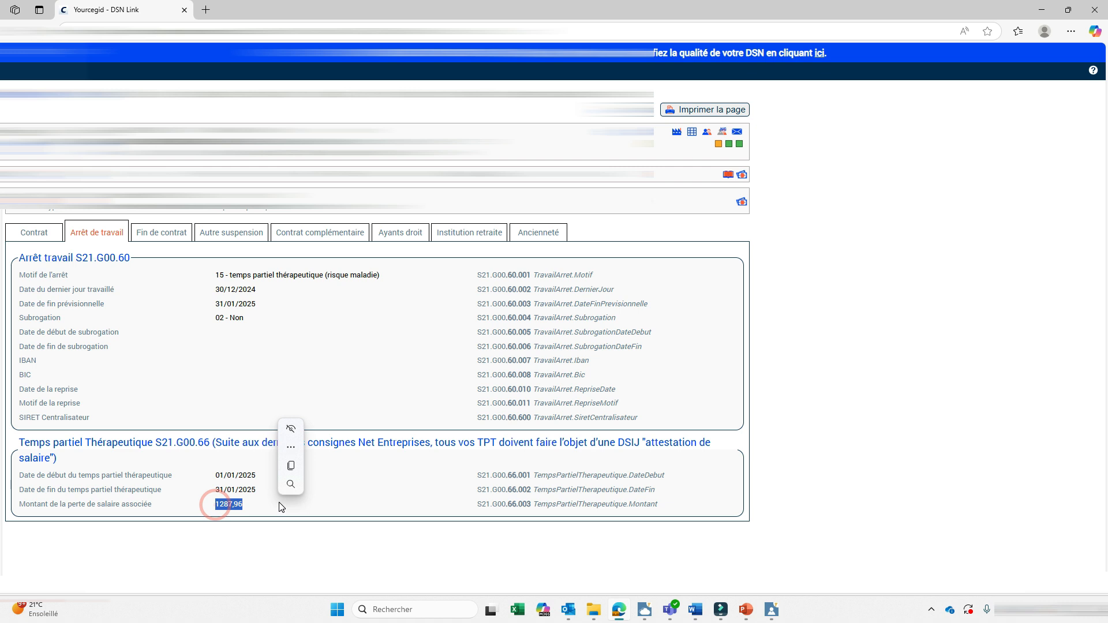
pyautogui.click(291, 466)
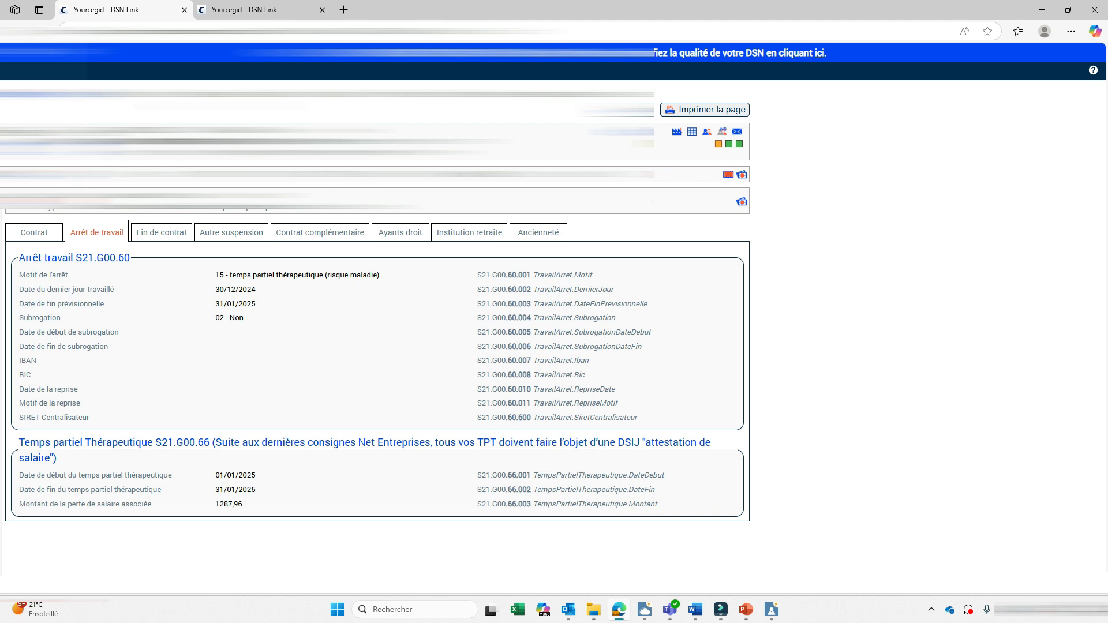
# Examine the December 2024 declaration's therapeutic part-time periods in block S21.G00.66, and compare them with the initial sickness absence in block S21.G00.60.
pyautogui.click(274, 10)
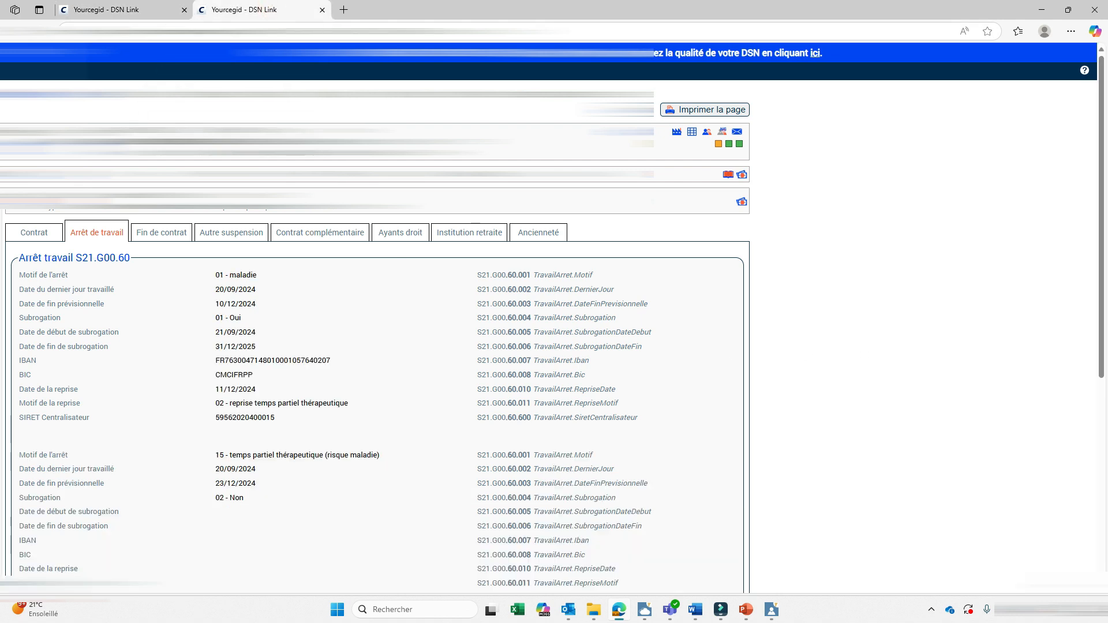
pyautogui.scroll(-6, 353, 378)
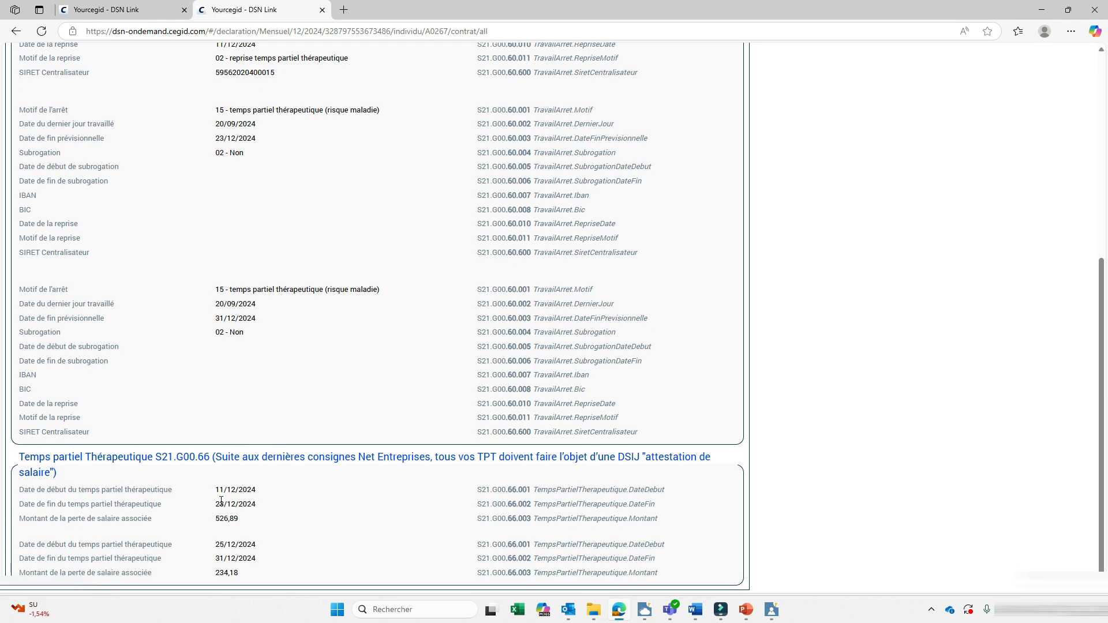
pyautogui.moveTo(217, 495); pyautogui.dragTo(258, 507)
pyautogui.click(254, 529)
pyautogui.scroll(5, 738, 289)
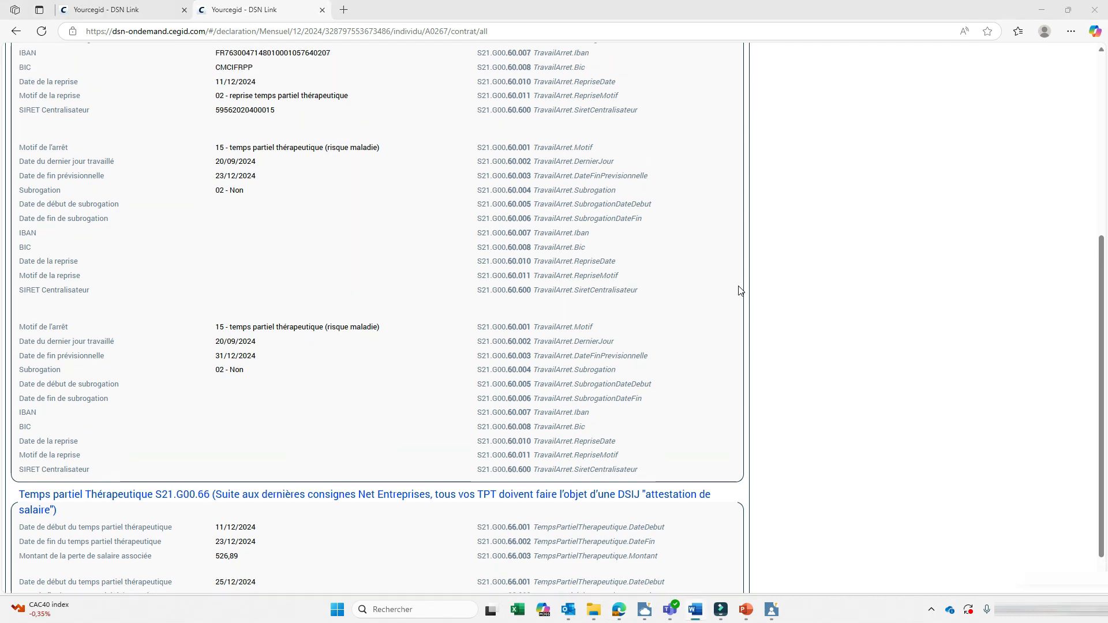
pyautogui.moveTo(214, 218); pyautogui.dragTo(265, 260)
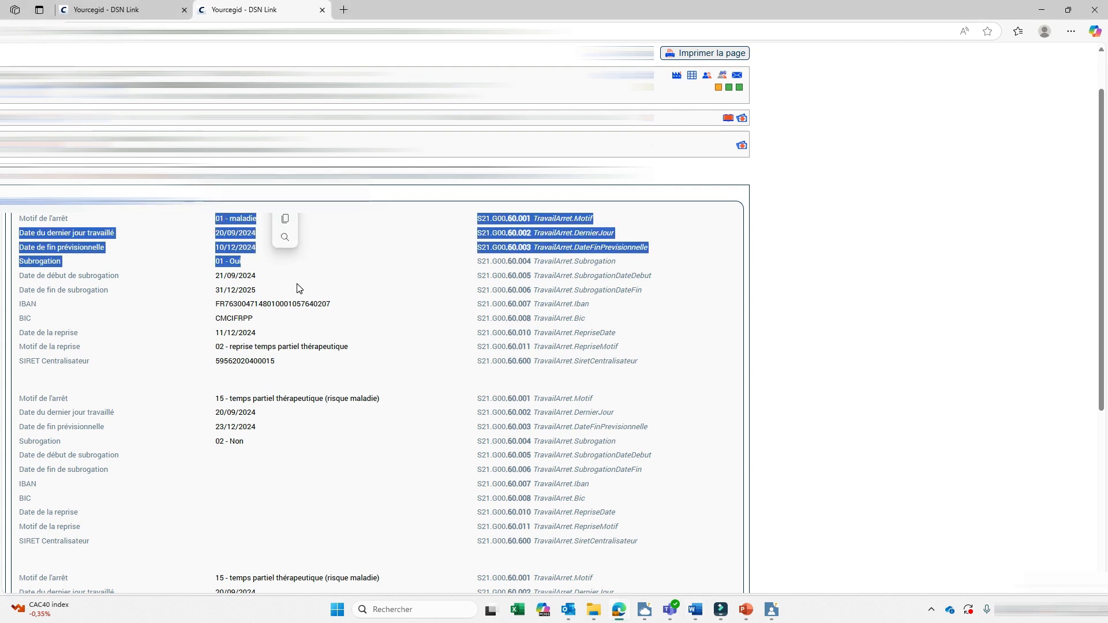